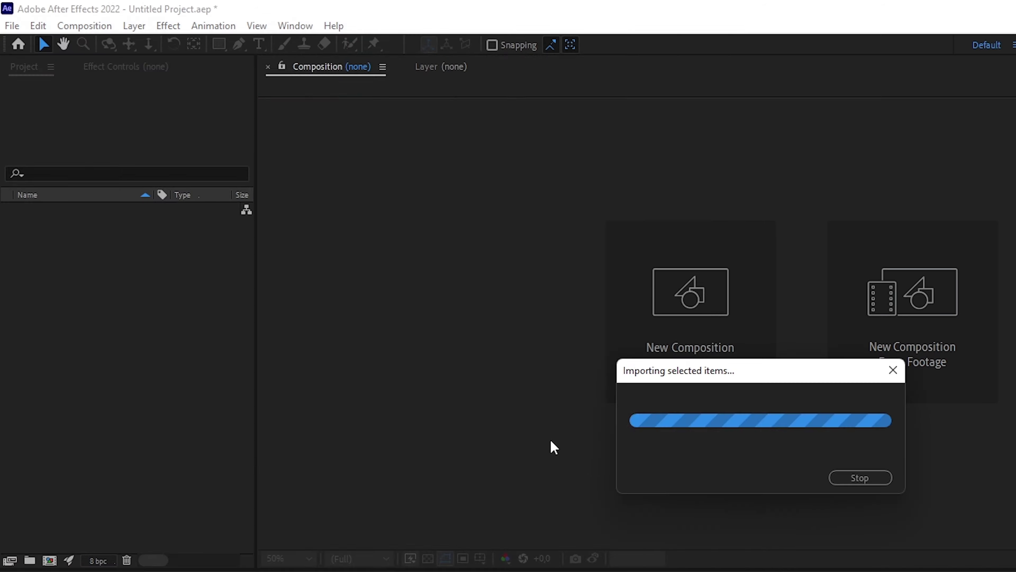
Prepare a fresh, empty Untitled Project.aep in After Effects 2022 for the 360 edit.
left_click_drag(72, 207, 95, 249)
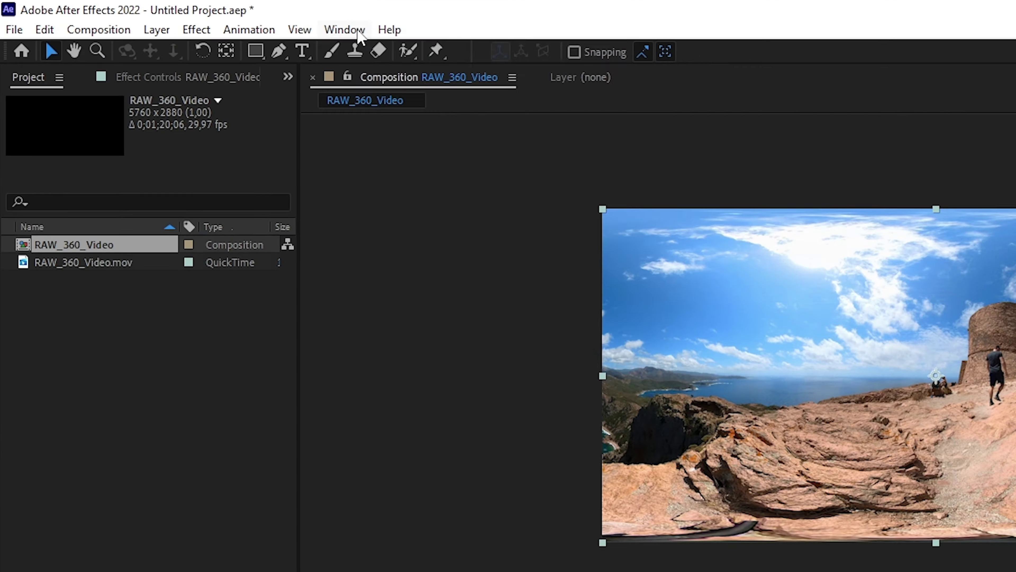
left_click(333, 27)
left_click(487, 497)
left_click(44, 172)
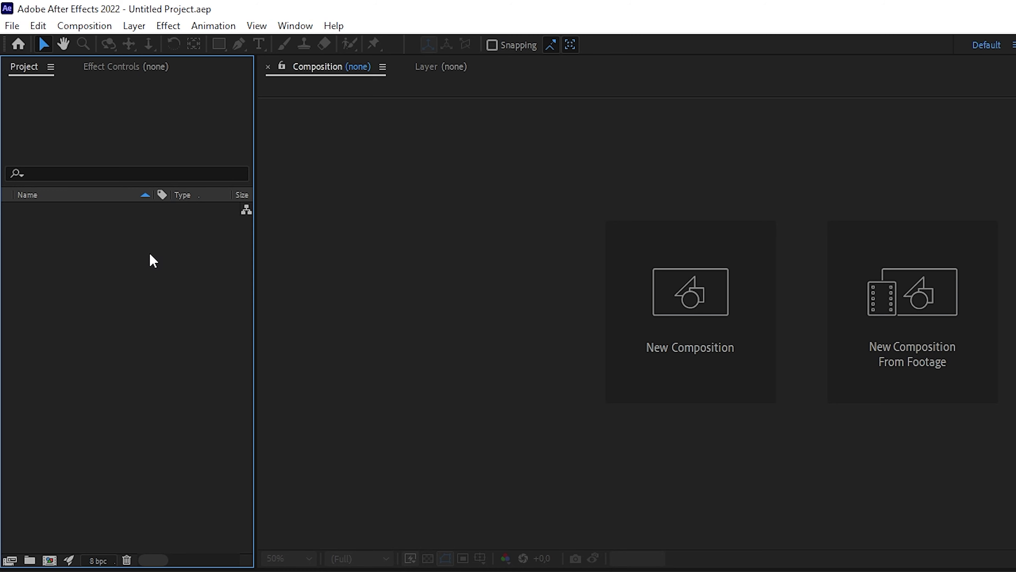
Import RAW_360_Video.mov and build a 5760×2880 RAW_360_Video composition from the clip.
right_click(153, 261)
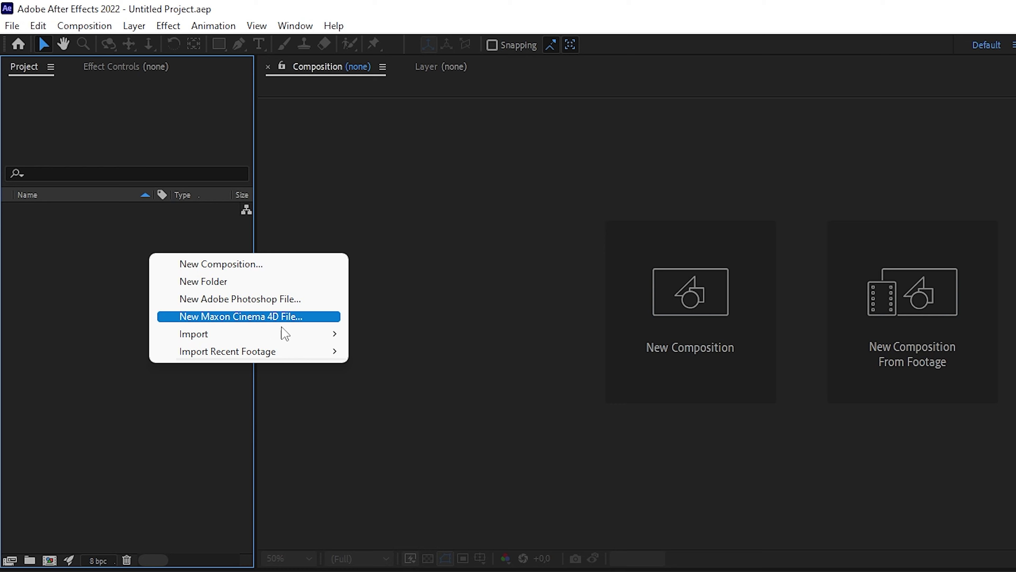
mouse_move(300, 337)
left_click(379, 335)
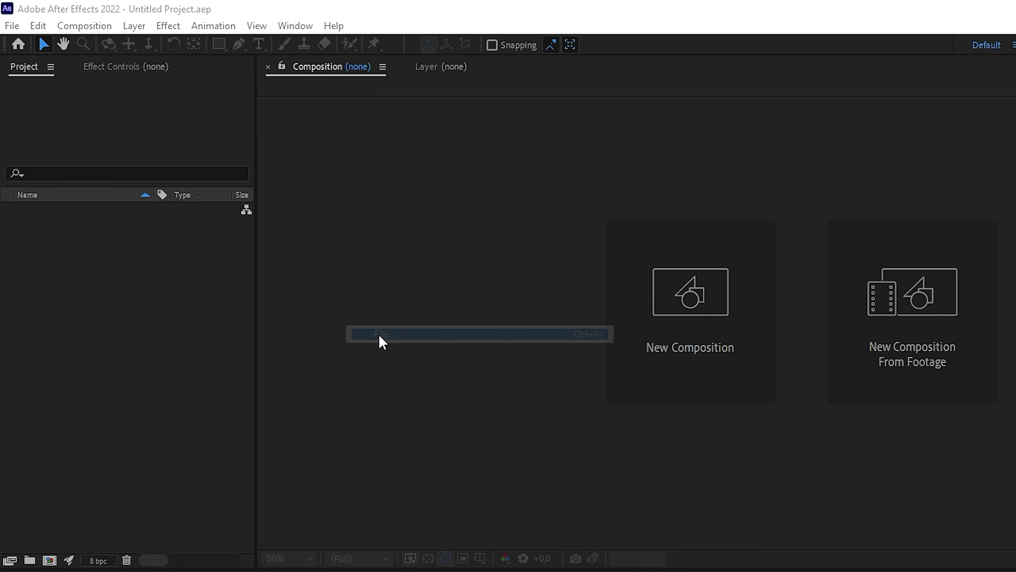
left_click(363, 310)
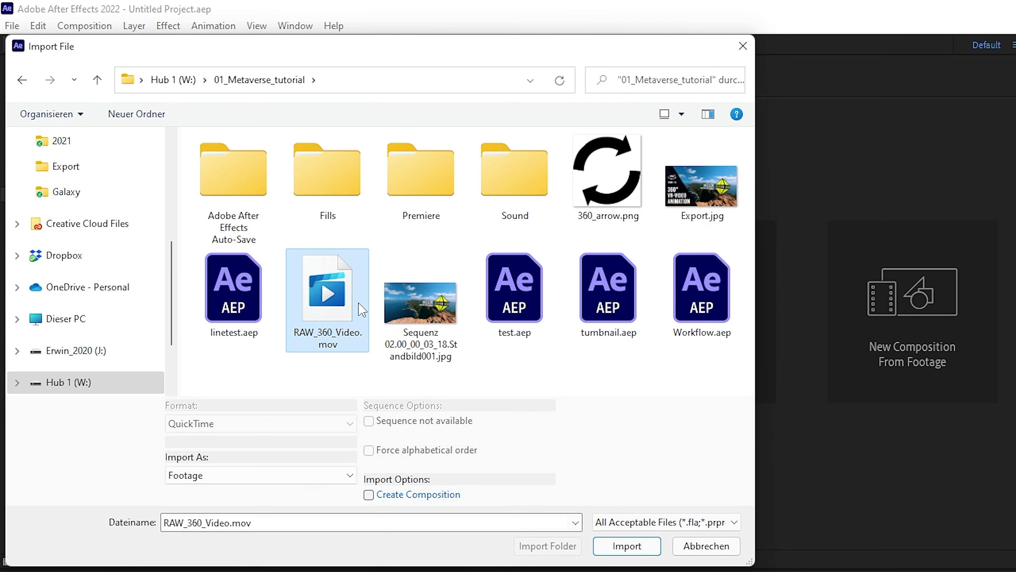
left_click(645, 549)
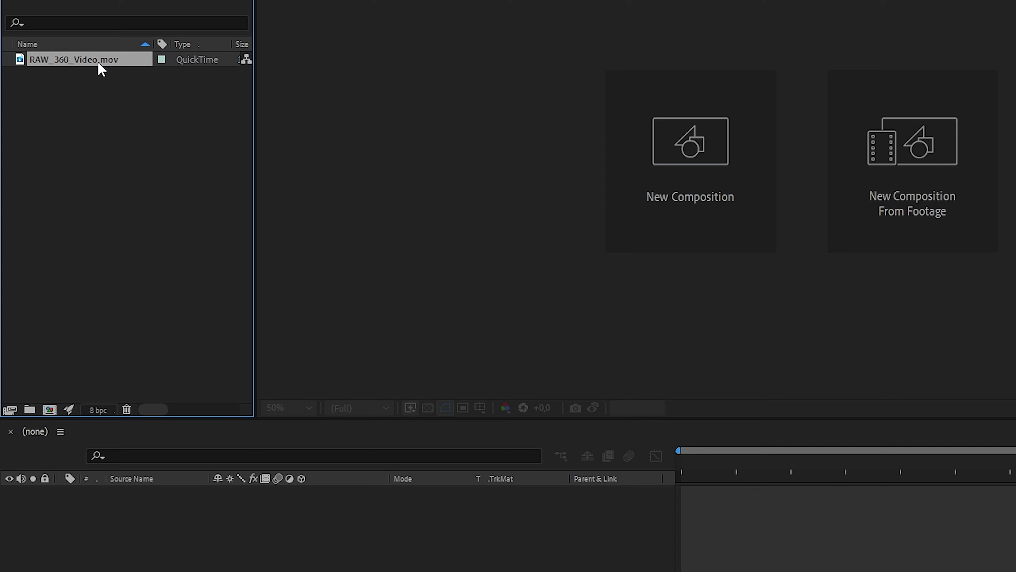
left_click_drag(93, 171, 50, 410)
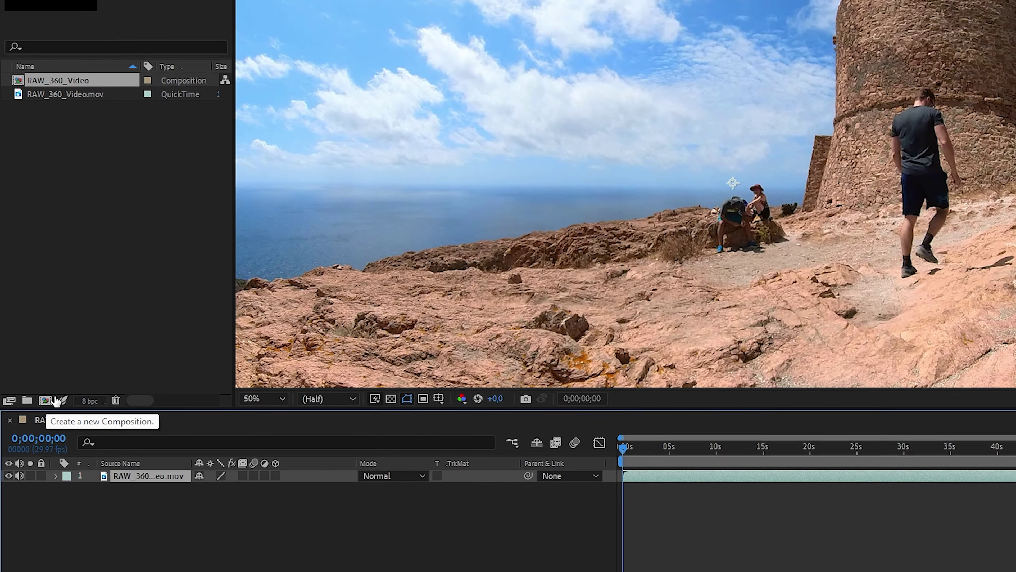
scroll(514, 208, "down", 3)
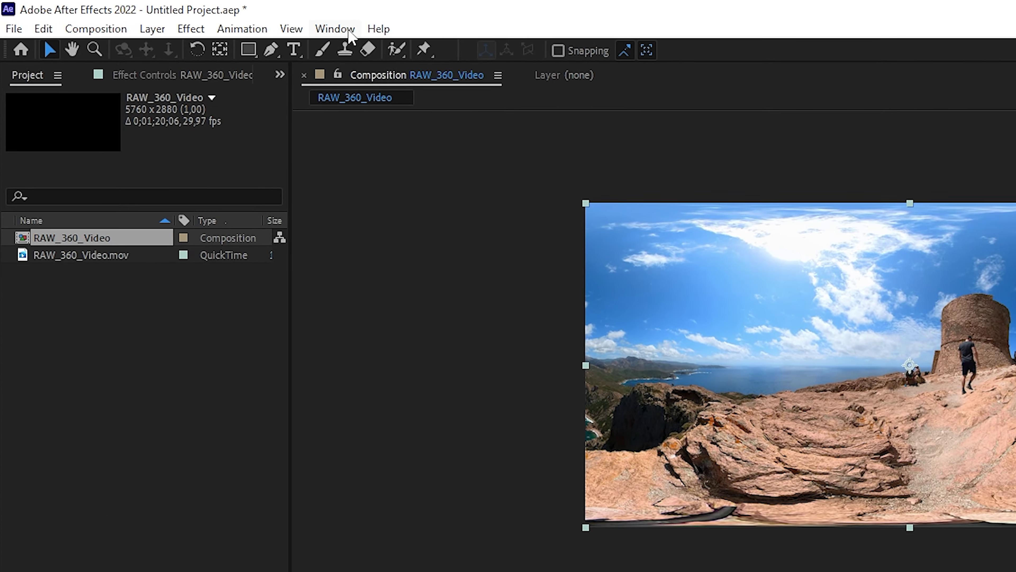
Add a 1920-wide, 16:9 2D edit of RAW_360_Video with 3D null camera control and a centred camera.
left_click(357, 28)
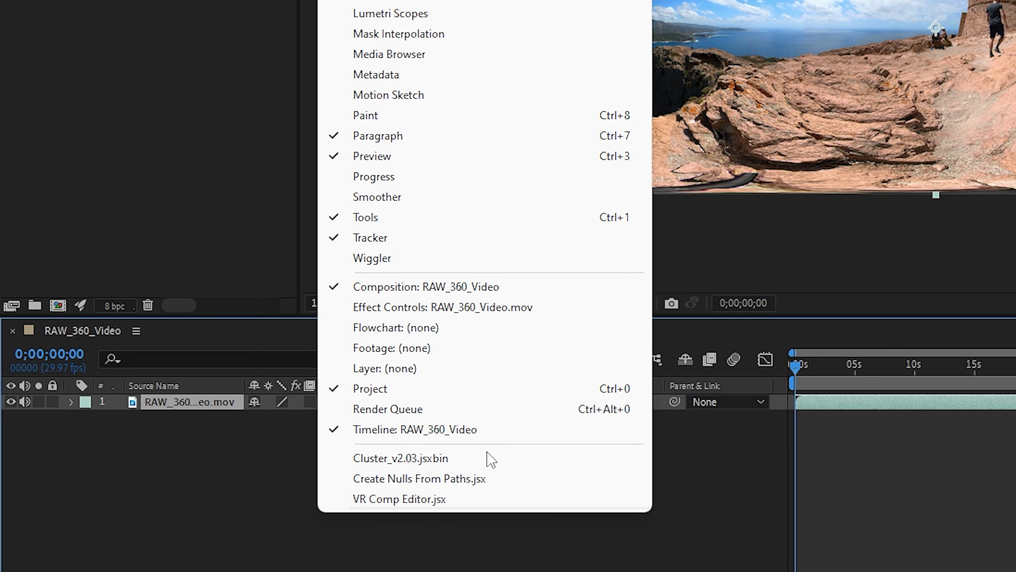
left_click(489, 500)
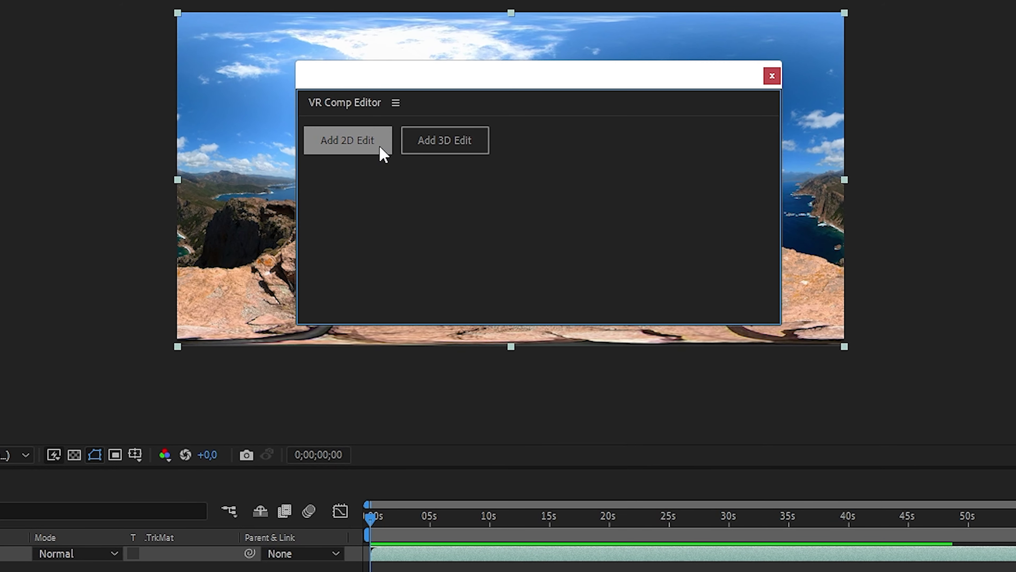
left_click(347, 140)
left_click_drag(717, 166, 732, 86)
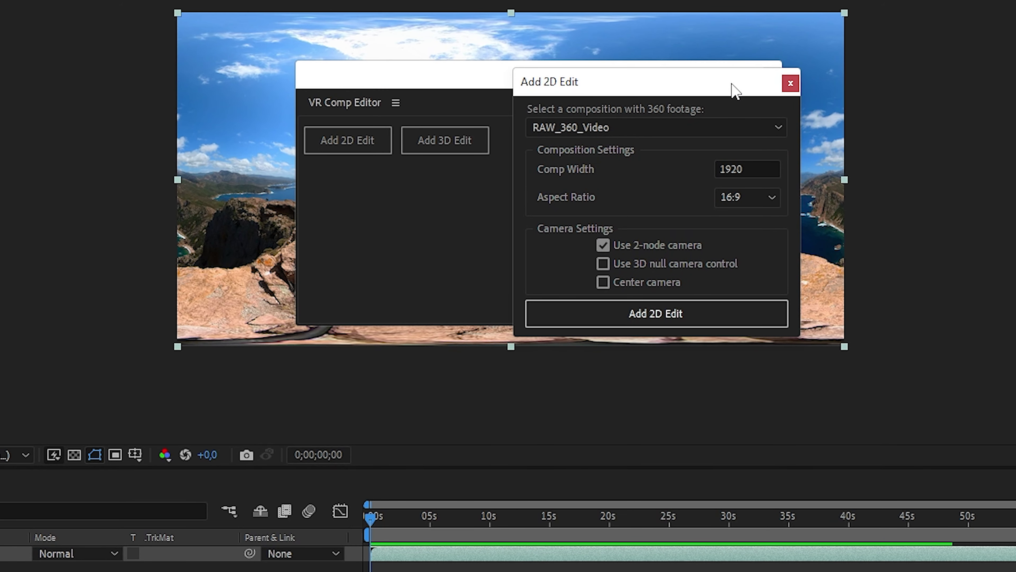
left_click(707, 123)
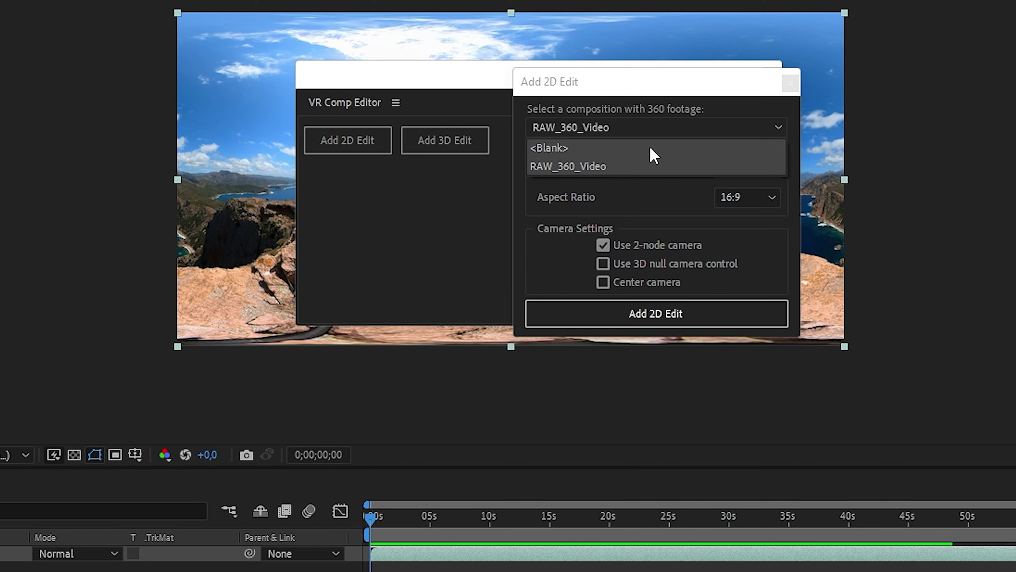
left_click(650, 168)
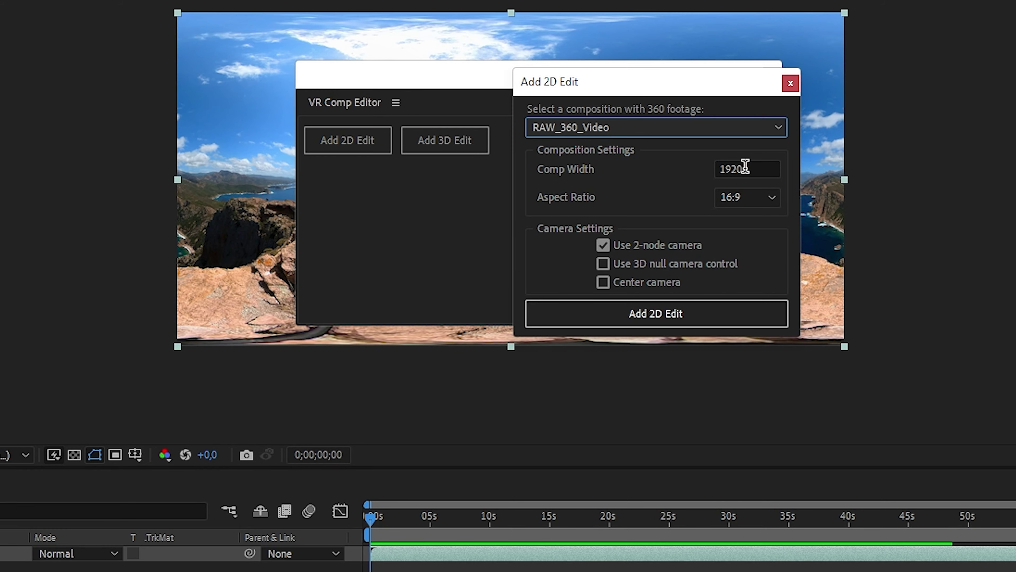
left_click_drag(744, 168, 716, 166)
left_click(740, 197)
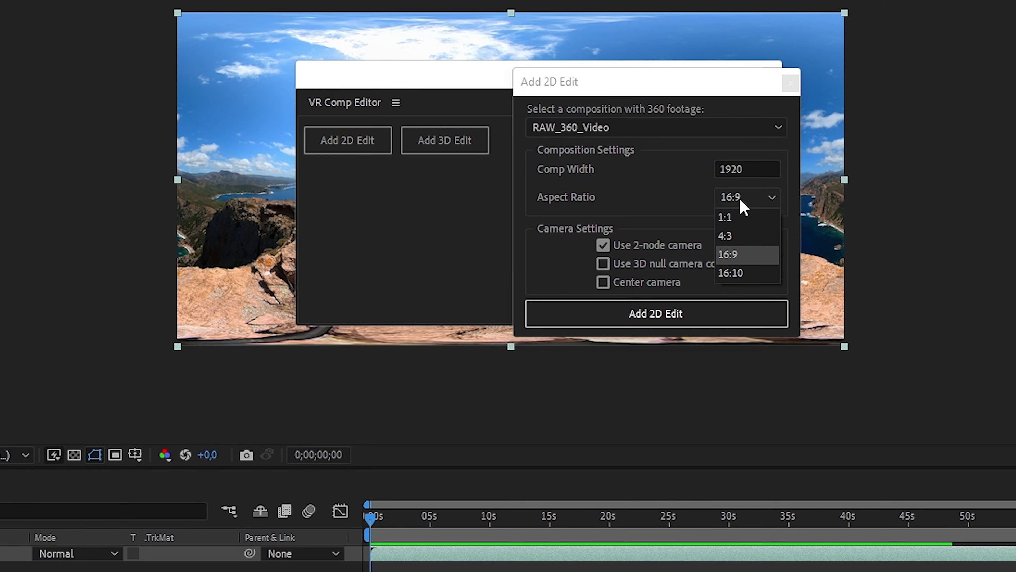
left_click(744, 256)
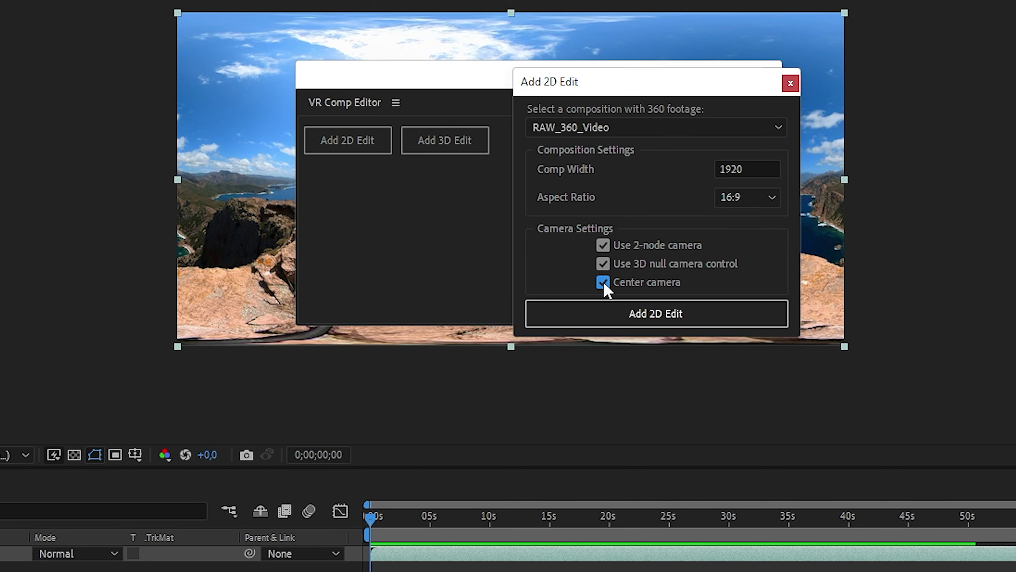
left_click(710, 320)
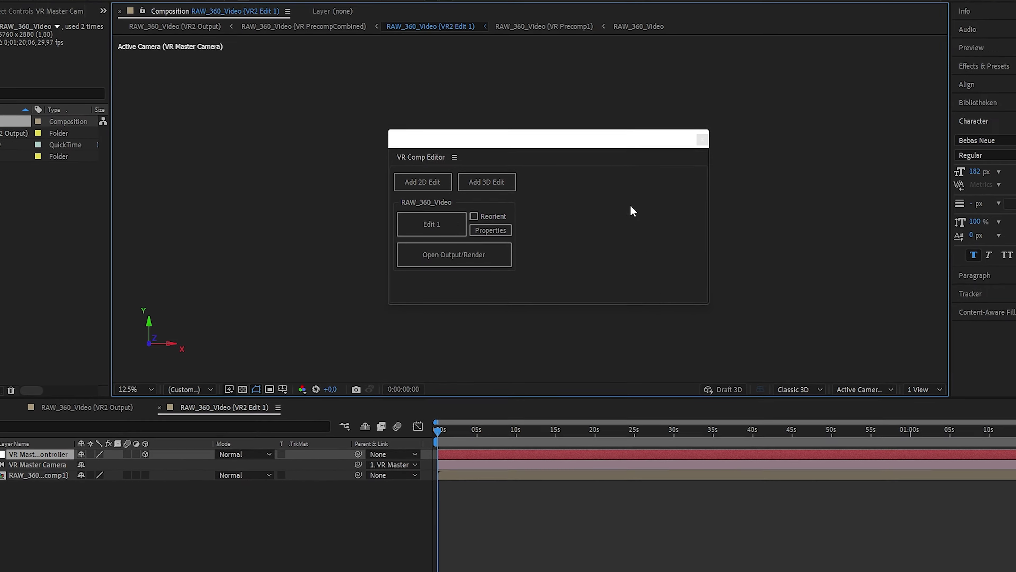
Tuck the VR Comp Editor into the lower-left corner and zoom the viewer to 50%.
left_click_drag(593, 162, 807, 158)
key("period")
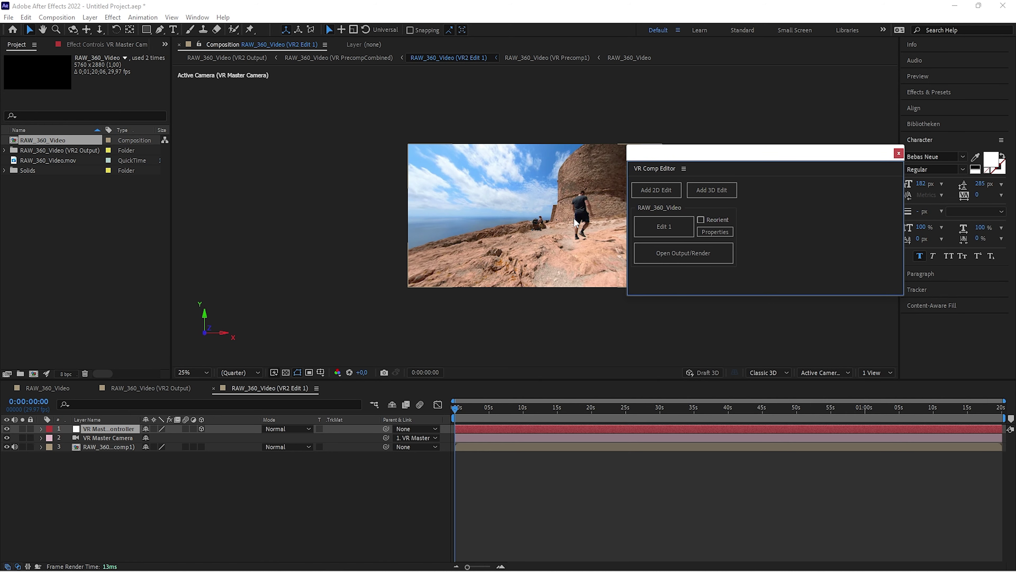
left_click_drag(704, 158, 109, 220)
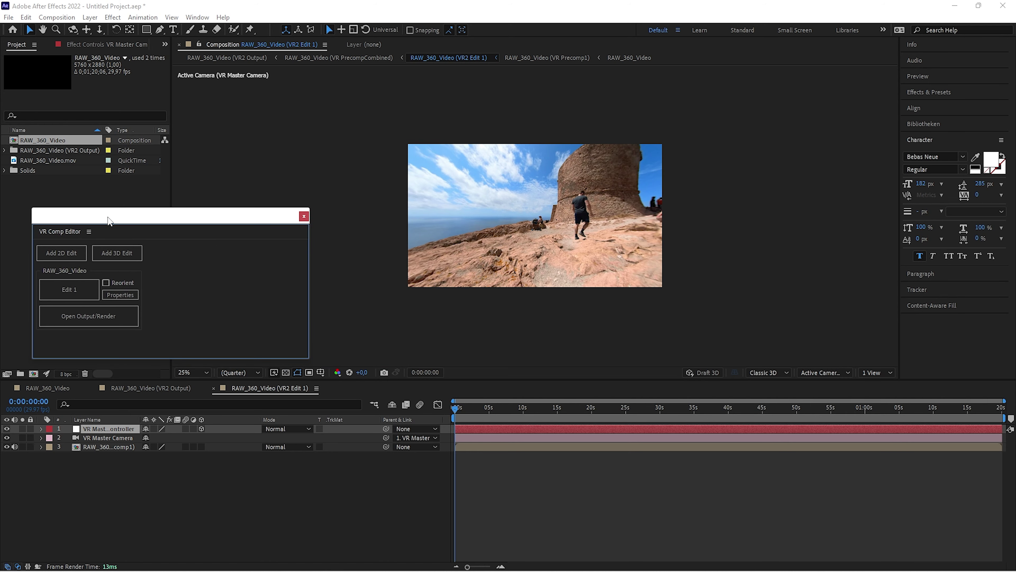
key("period")
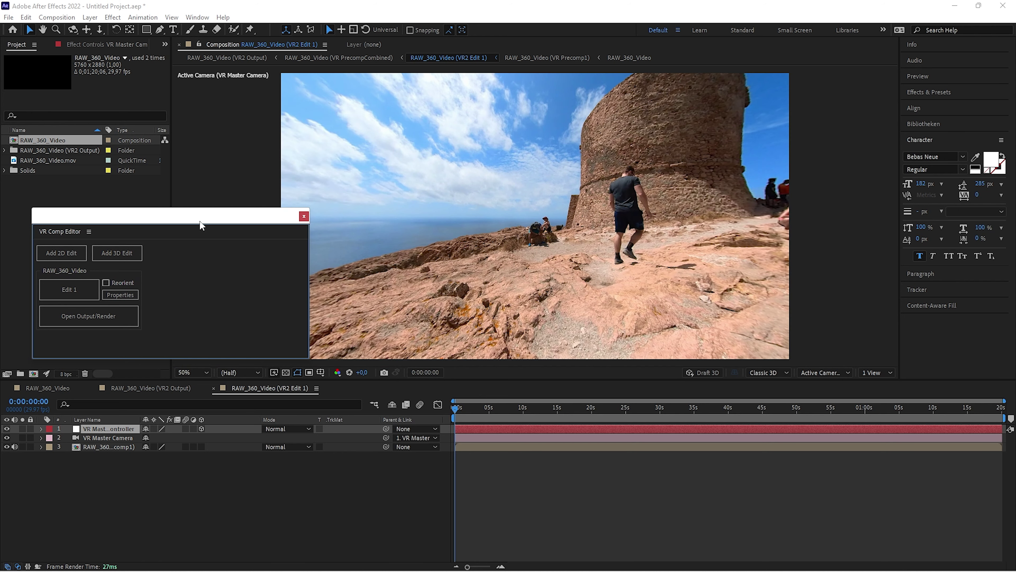
left_click_drag(202, 222, 172, 223)
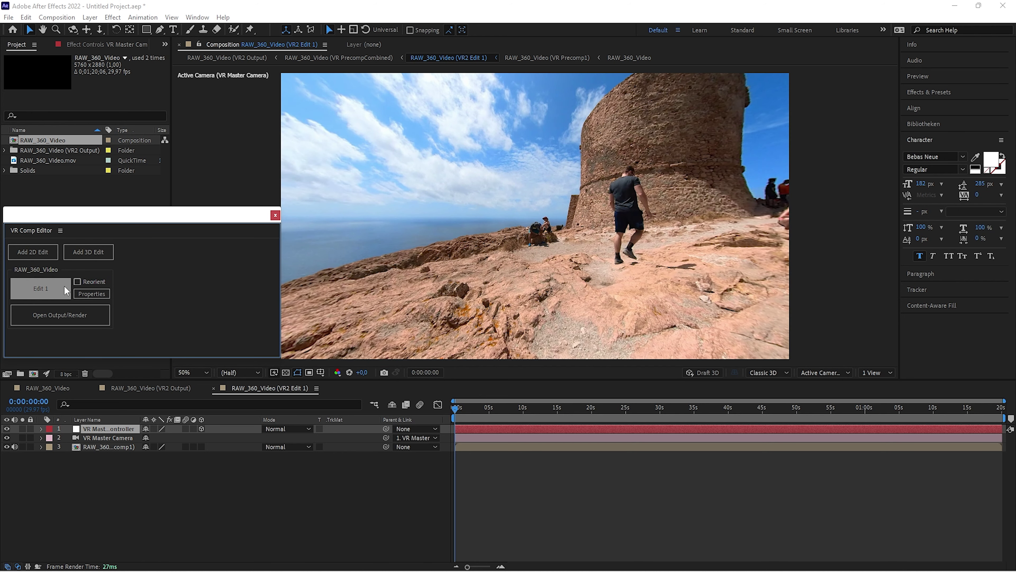
Check the VR2 Output comp, return to VR2 Edit 1, and select the footage layer.
left_click(56, 296)
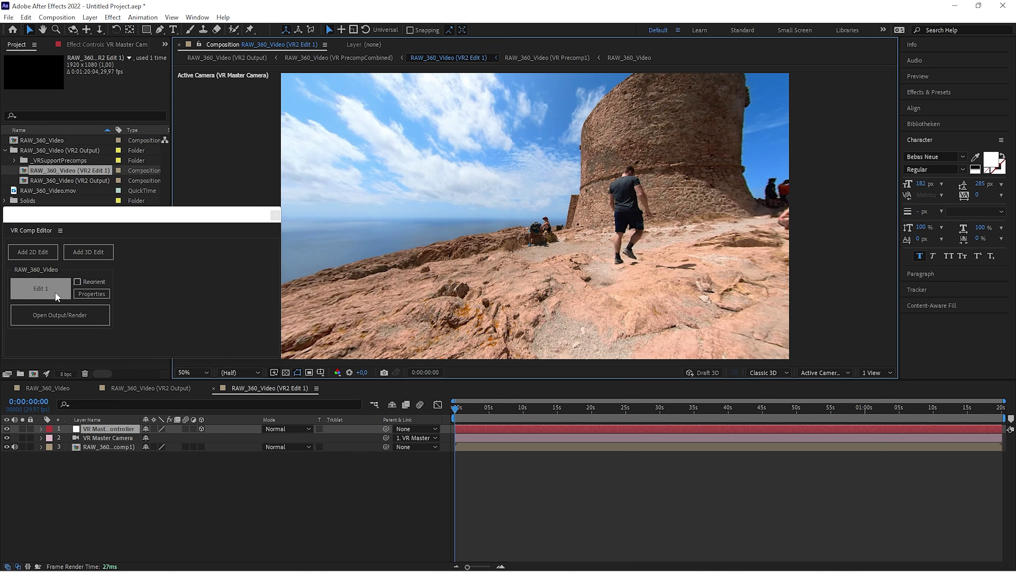
left_click(92, 322)
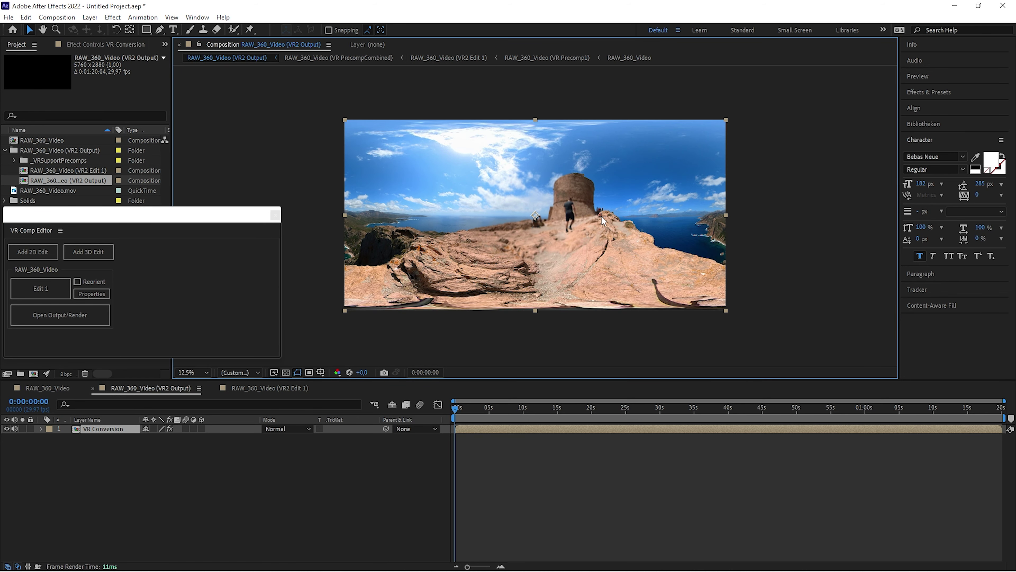
left_click(54, 296)
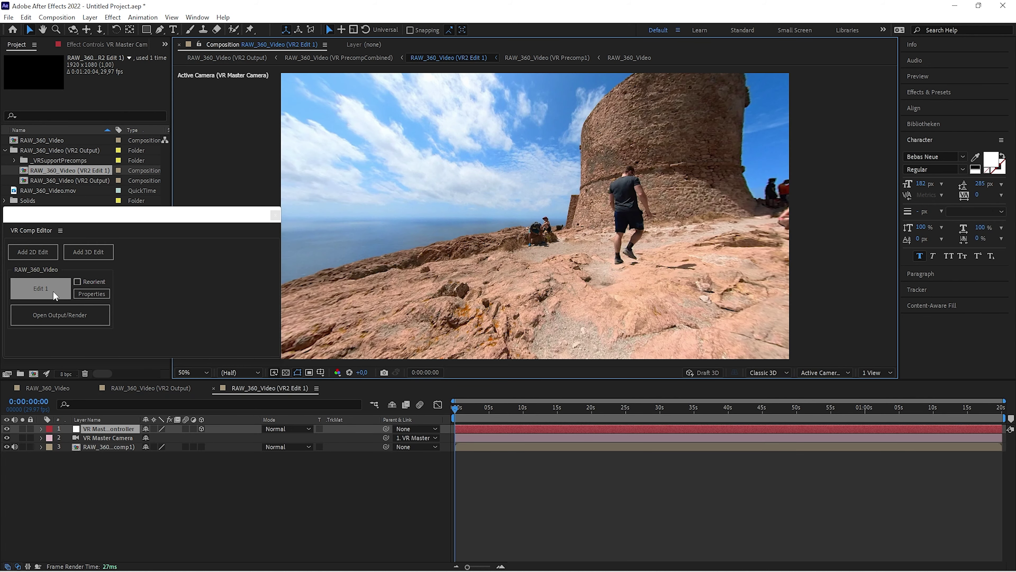
left_click(656, 230)
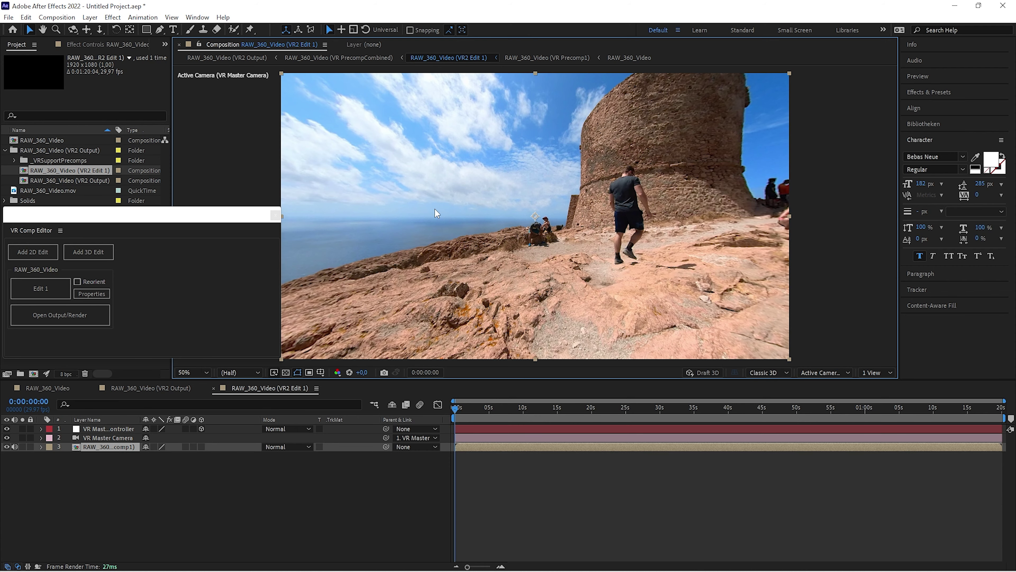
Orbit the VR Master Camera from the tower to the coastal cliffs, then down onto the rock.
left_click(73, 29)
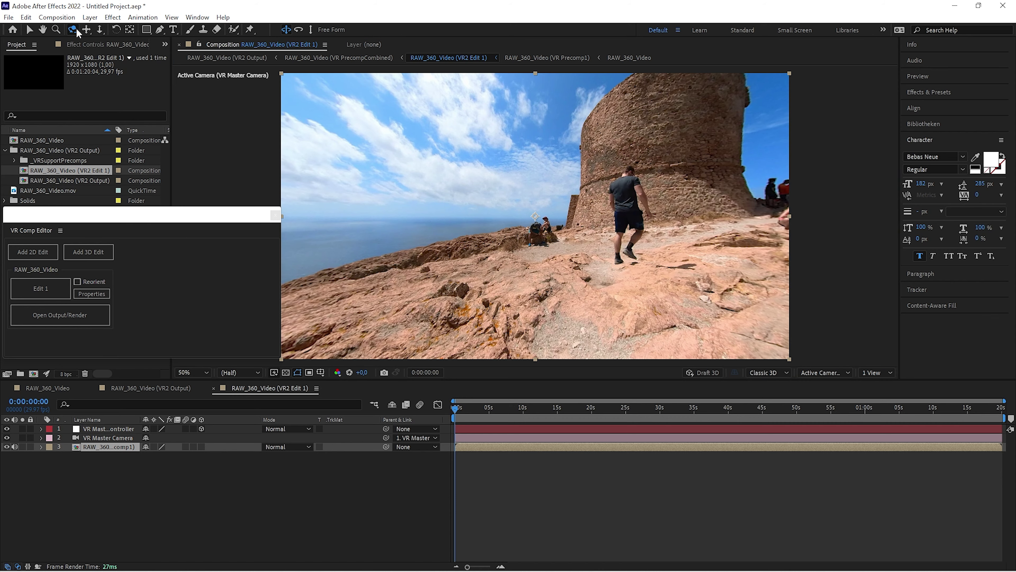
left_click_drag(619, 239, 553, 232)
left_click_drag(678, 222, 643, 217)
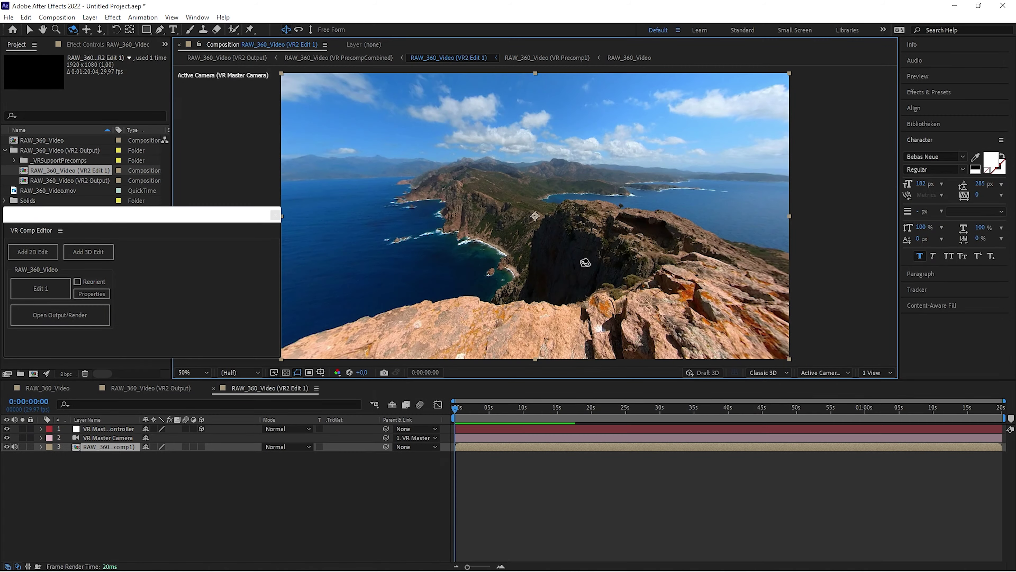
left_click_drag(571, 299, 598, 239)
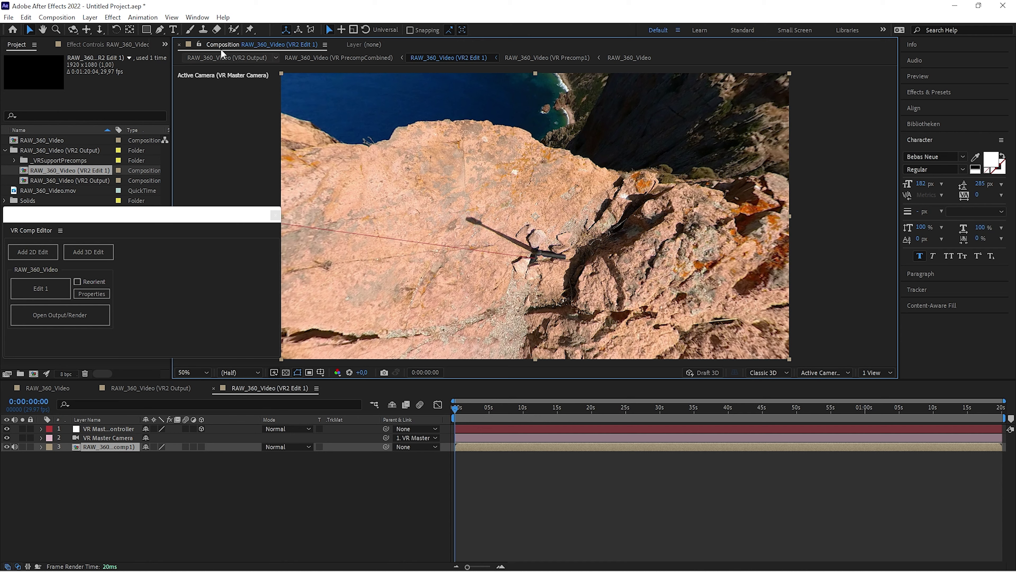
Choose the Clone Stamp tool with a soft round brush at 45 px diameter.
left_click(204, 31)
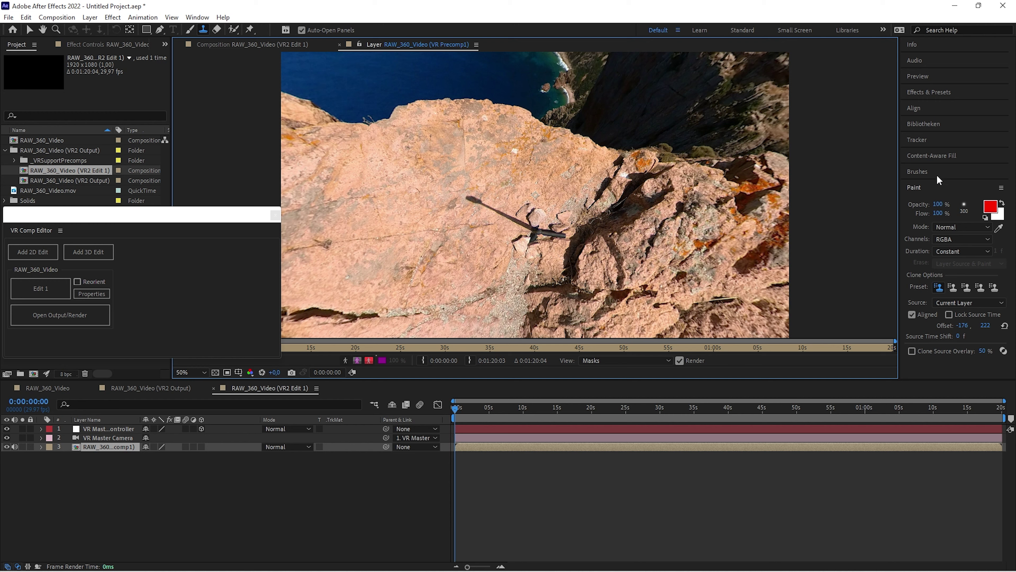
left_click(917, 171)
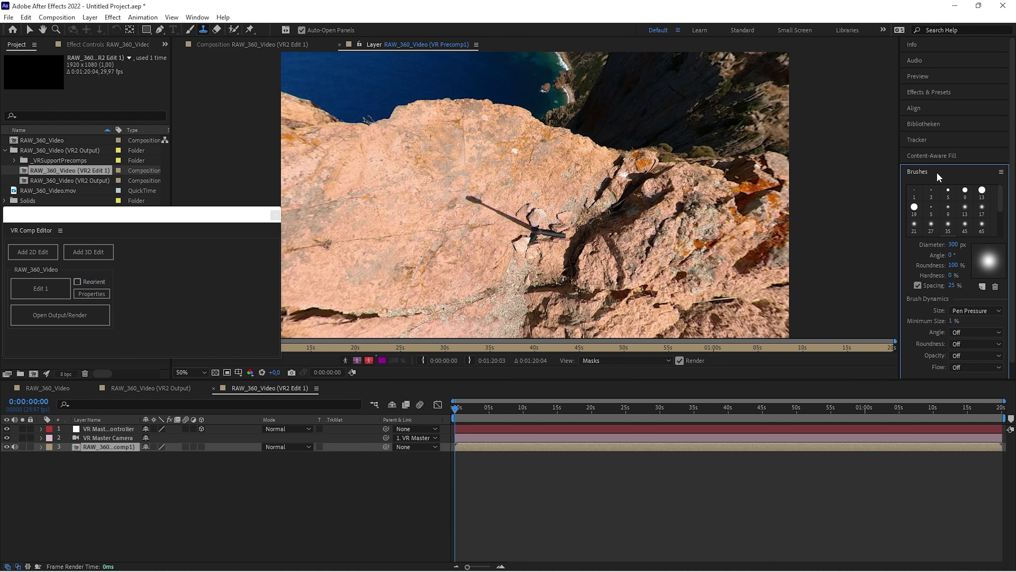
left_click(965, 208)
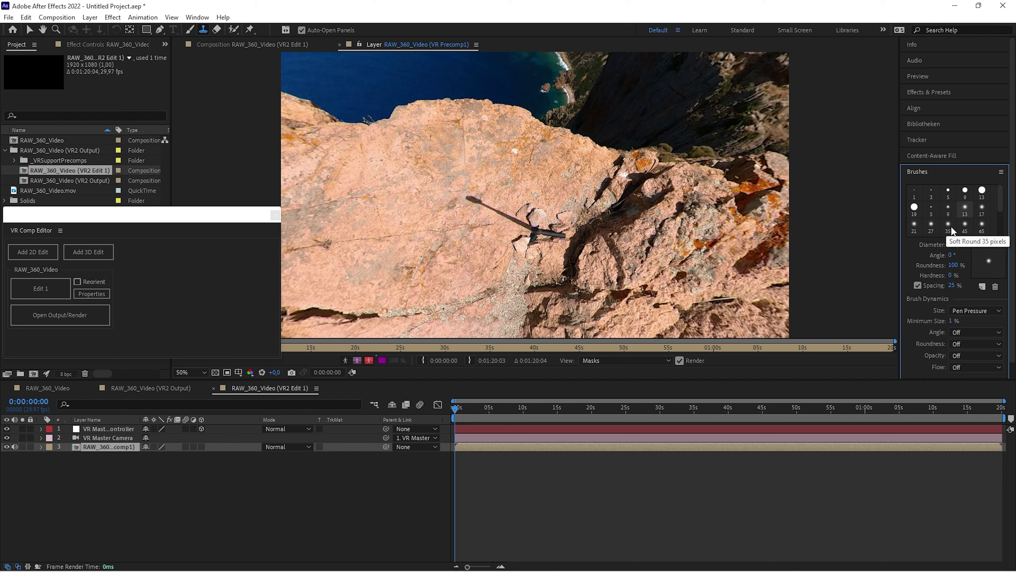
left_click(964, 225)
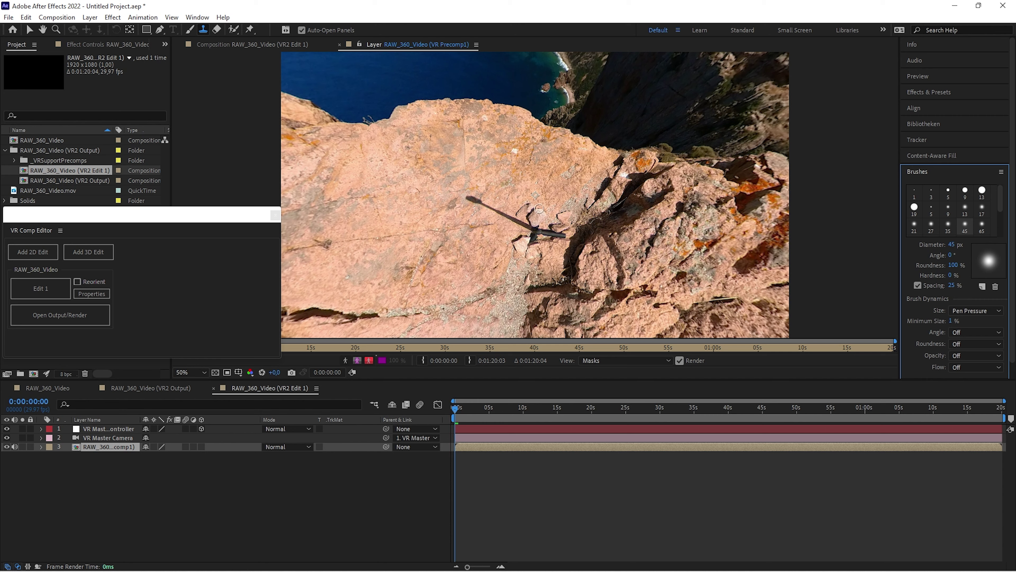
Clone rock texture over the stick's shadow in the Layer panel and view the 360 output.
left_click(511, 204)
mouse_move(466, 199)
left_mouse_down()
mouse_move(538, 228)
mouse_move(533, 246)
mouse_move(542, 233)
mouse_move(565, 235)
mouse_move(536, 234)
mouse_move(541, 258)
mouse_move(551, 236)
left_mouse_up()
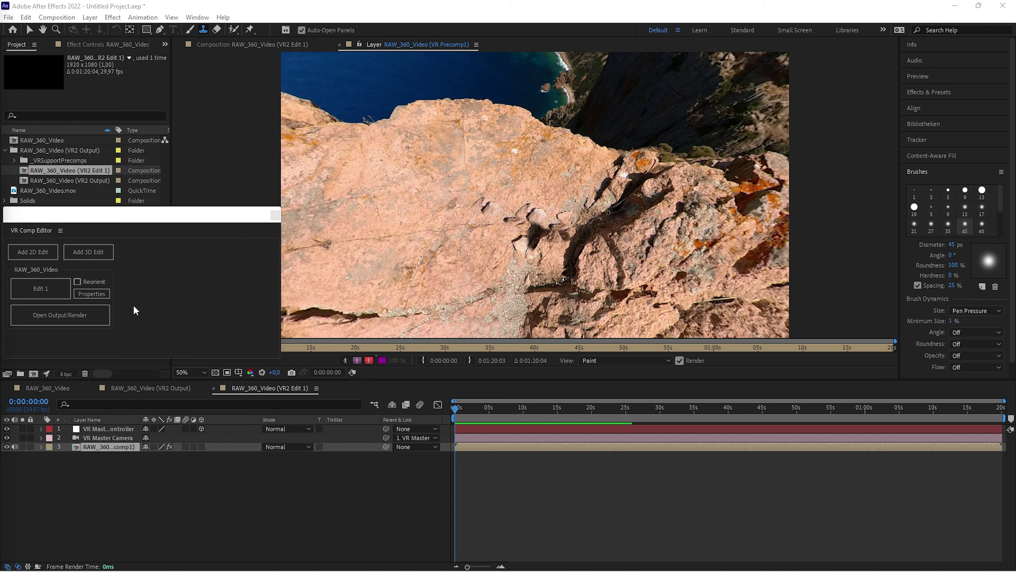
left_click(94, 310)
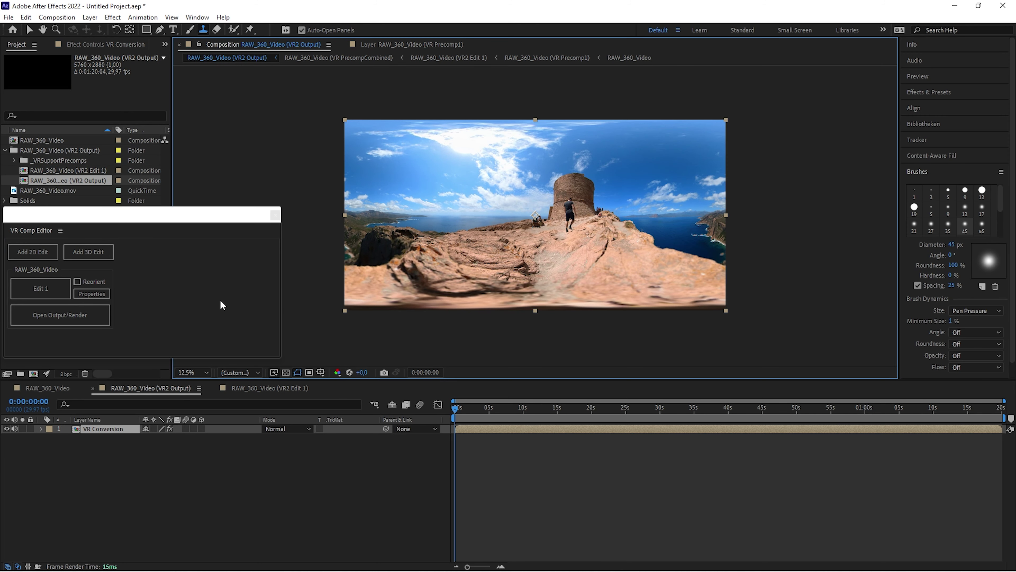
Compare VR2 Edit 1 and VR2 Output to inspect the cleaned rock.
left_click(55, 289)
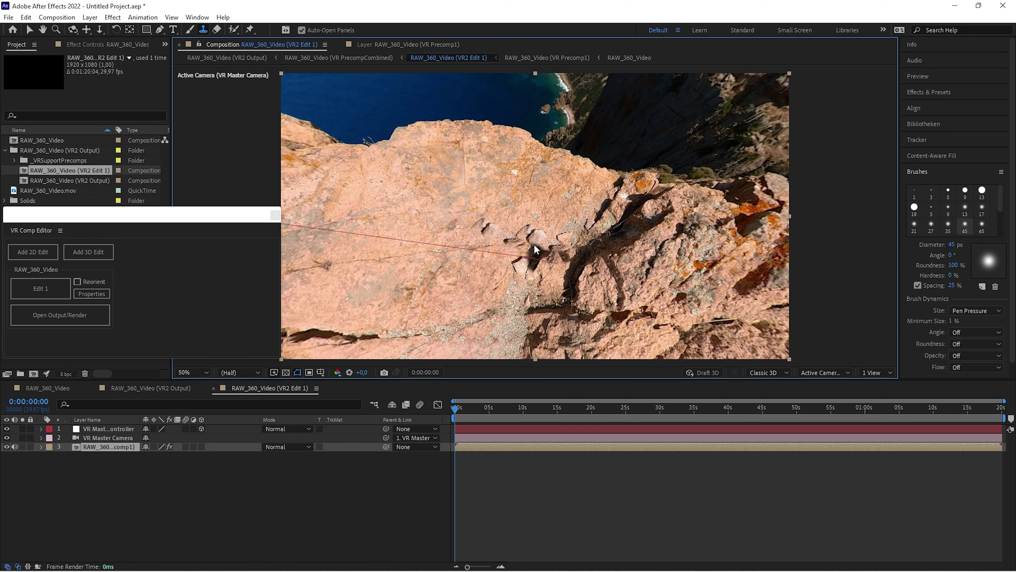
left_click(101, 314)
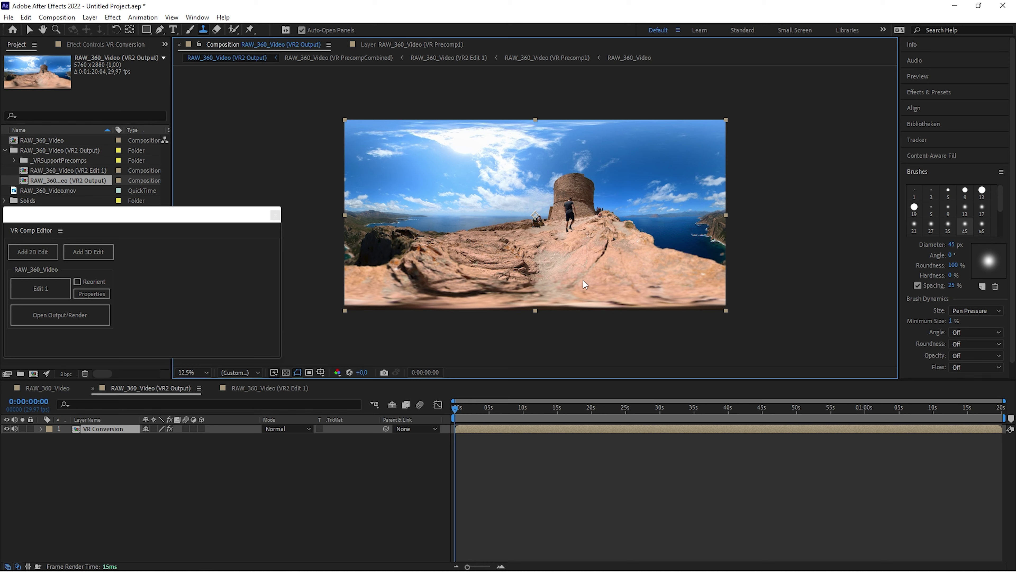
left_click(59, 292)
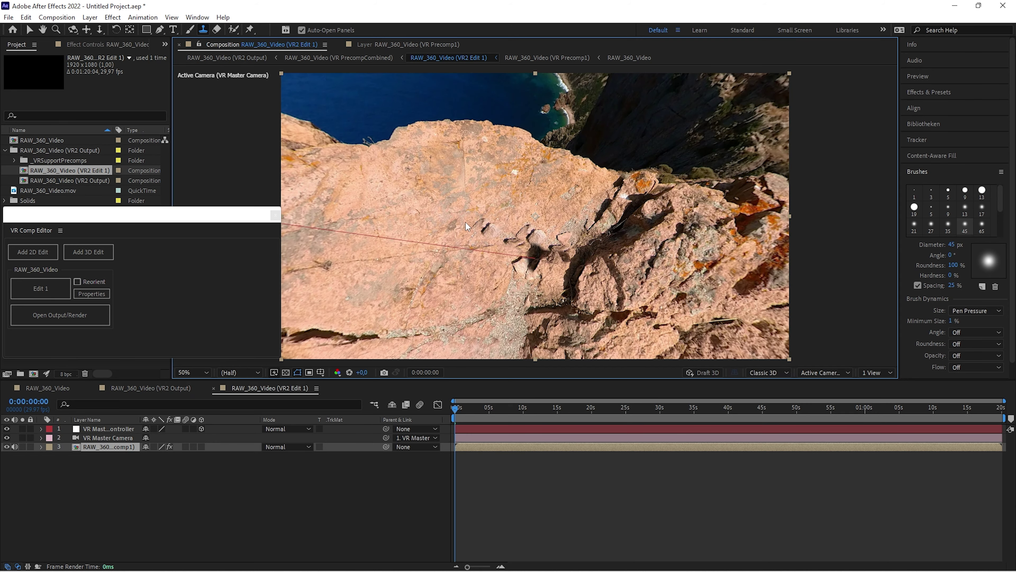
Orbit toward the coastline, undo back to the rock view, and move the VR Comp Editor aside.
key("c")
left_click_drag(466, 222, 471, 263)
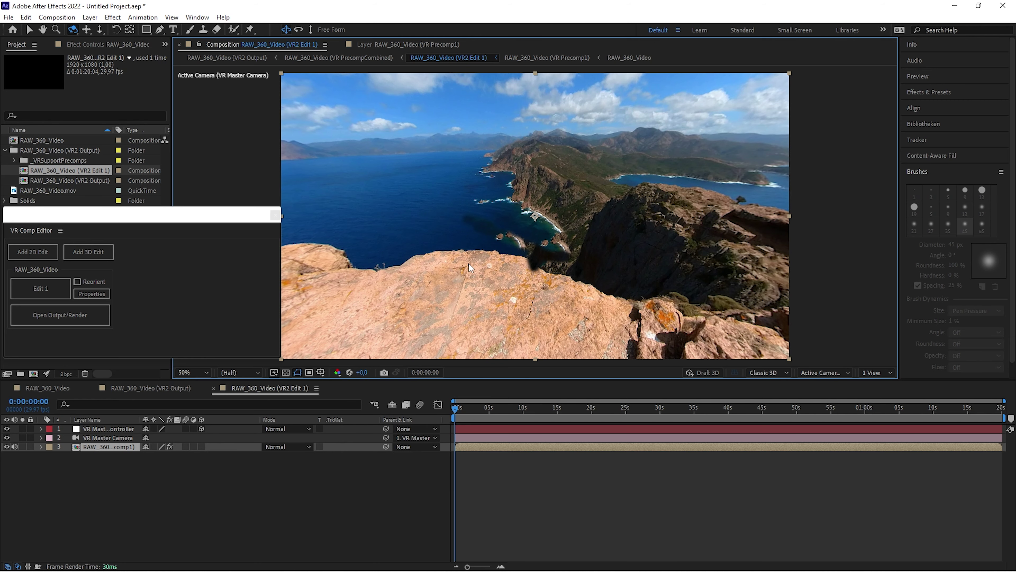
key("ctrl+z")
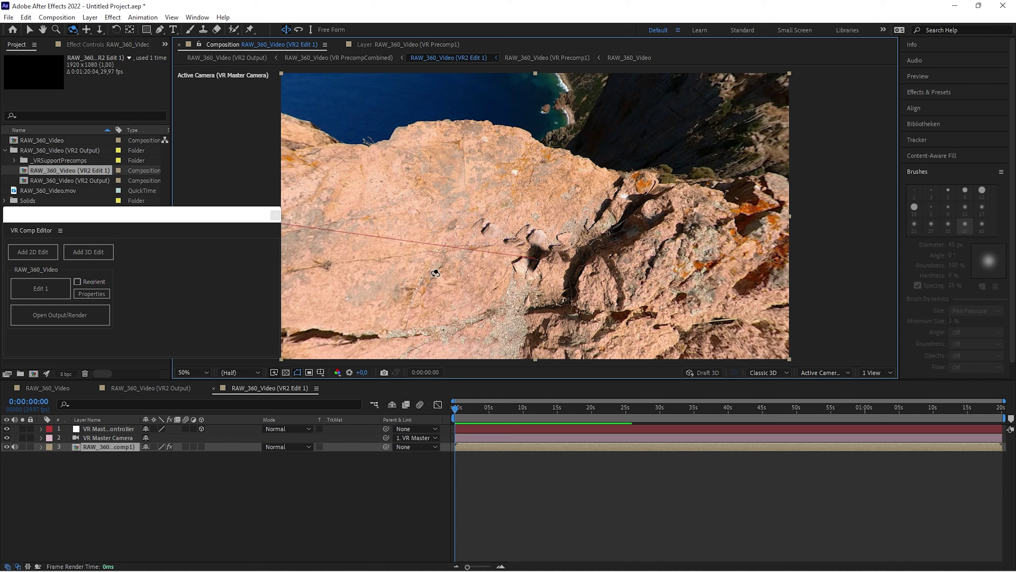
left_click_drag(213, 219, 948, 420)
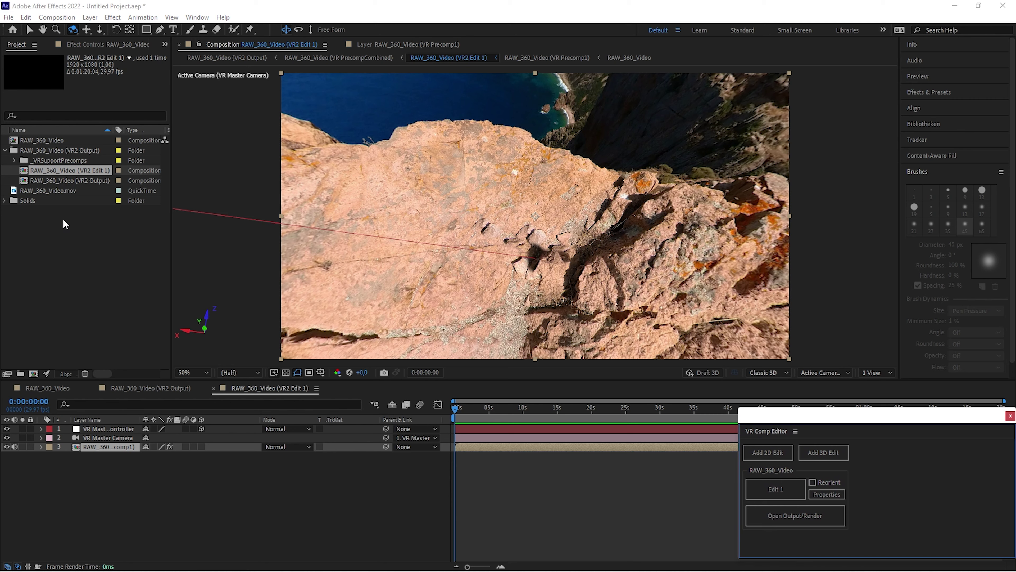
Create a 'Remove_Tripod' folder and gather Solids, RAW_360_Video and the VR2 items into it.
left_click(4, 151)
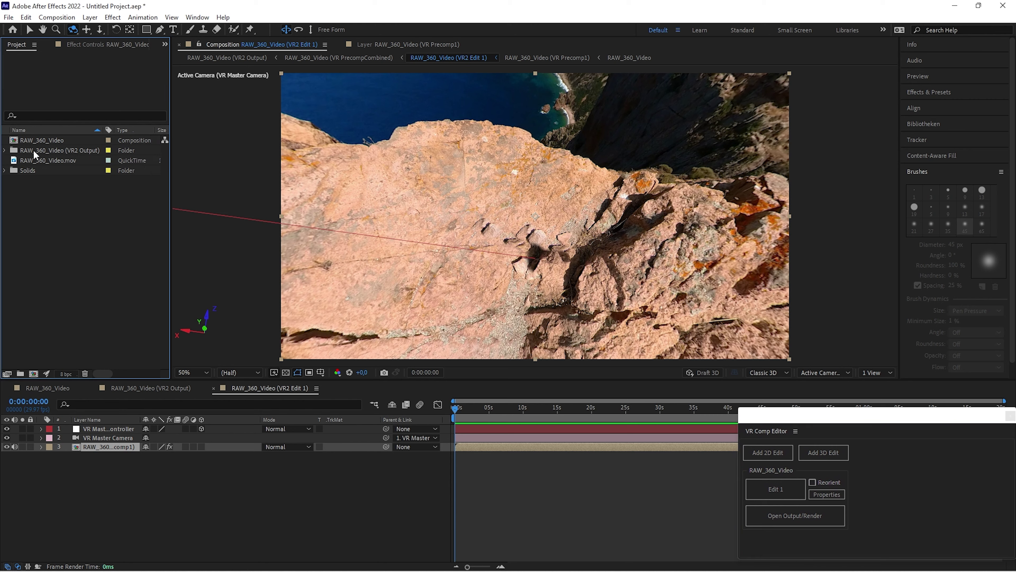
right_click(62, 210)
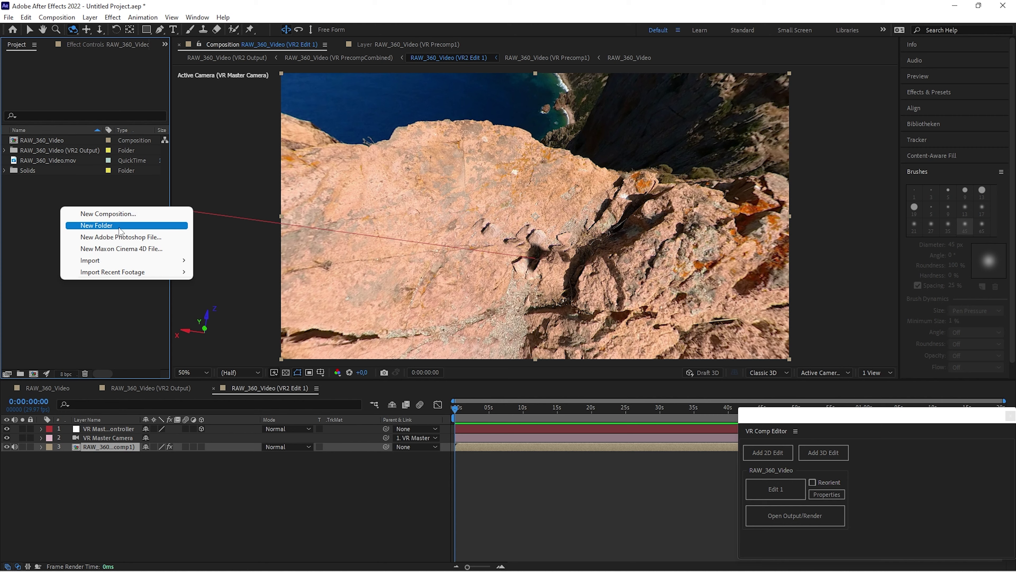
left_click(96, 226)
type("Remove_Tr")
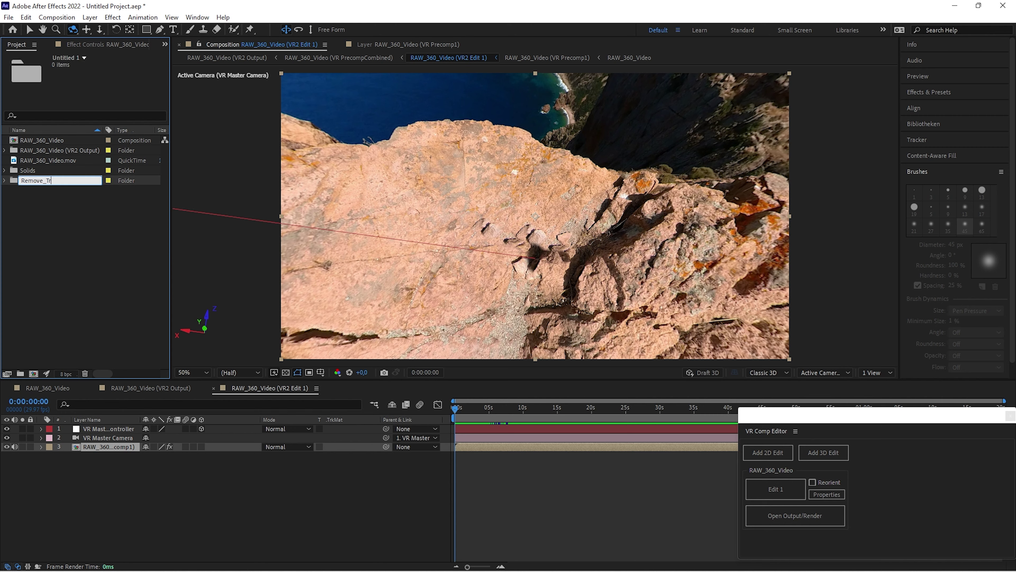
type("ipod")
key("Return")
left_click_drag(32, 181, 35, 174)
left_click(40, 140)
left_click(34, 160, "shift")
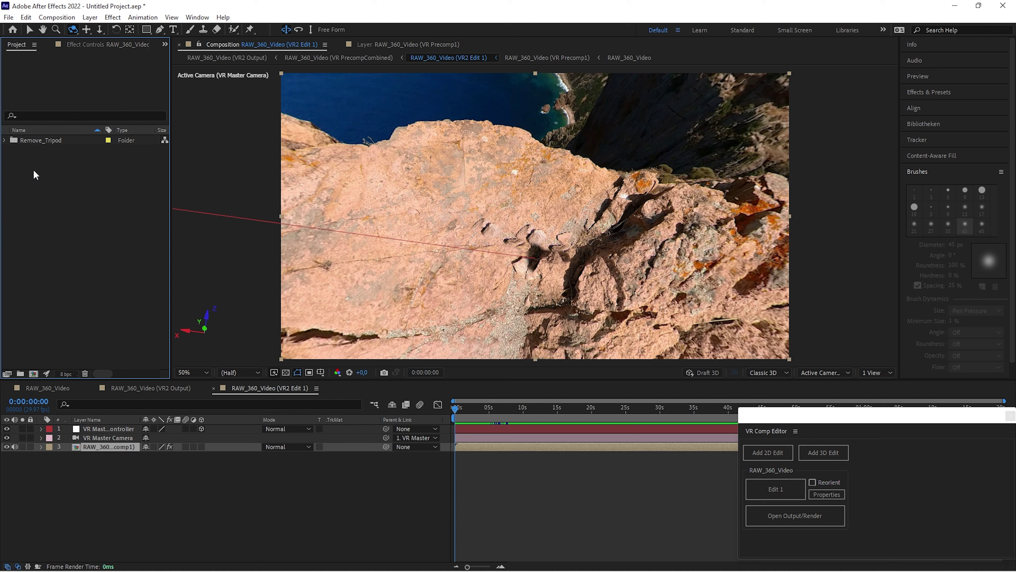
left_click(5, 140)
Create a new composition from the VR2 Output comp.
left_click(14, 160)
left_click(47, 191)
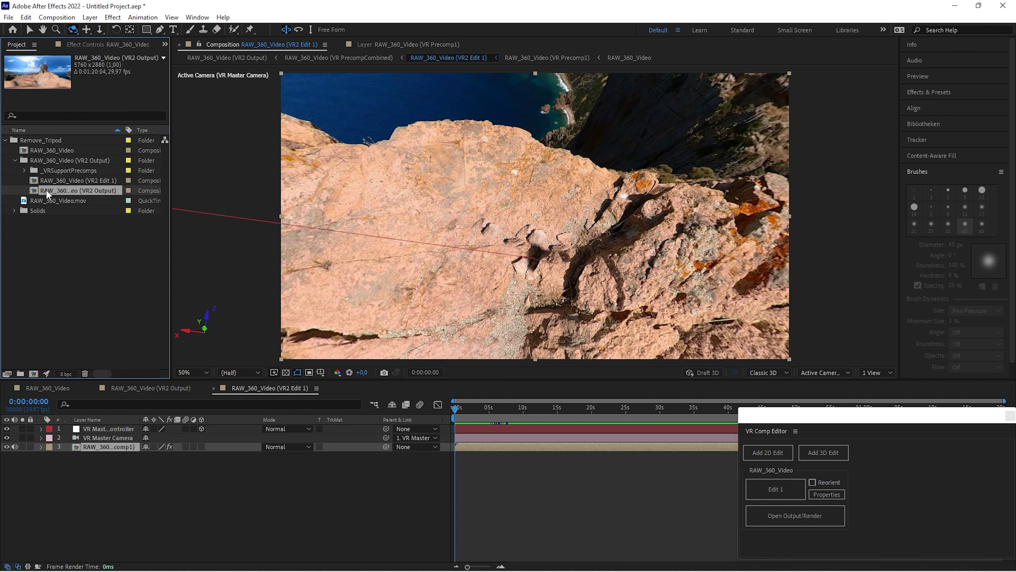
left_click_drag(47, 188, 33, 371)
left_click_drag(32, 371, 32, 372)
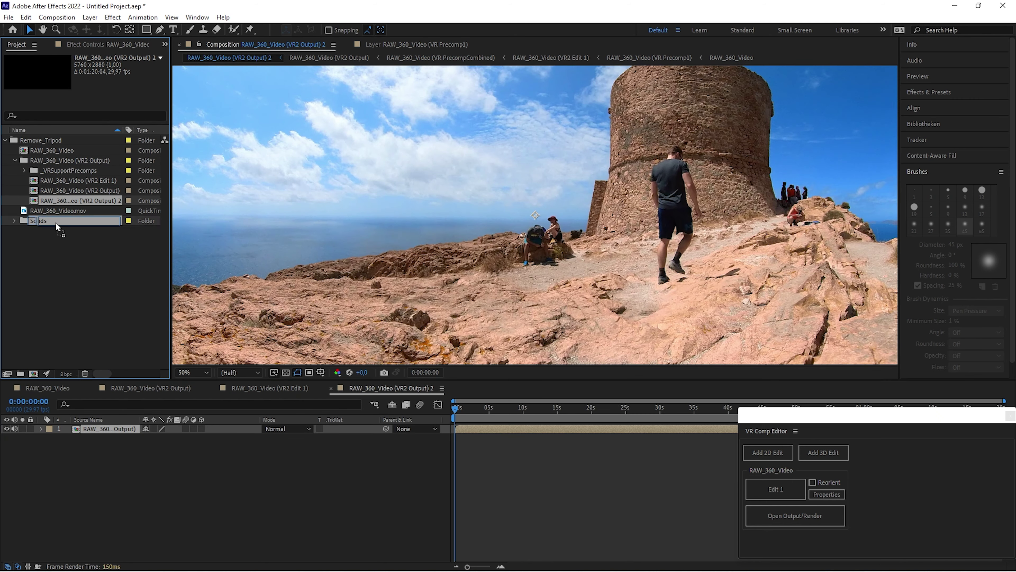
Create an 'Animation' folder, move the new comp into it, and select it.
left_click(5, 151)
right_click(25, 282)
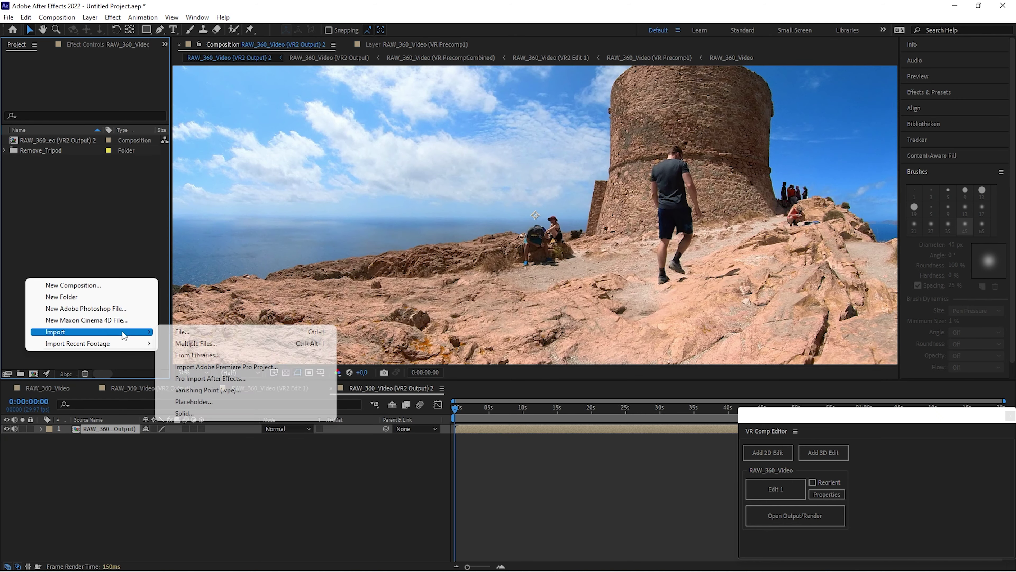
left_click(100, 299)
type("Animation")
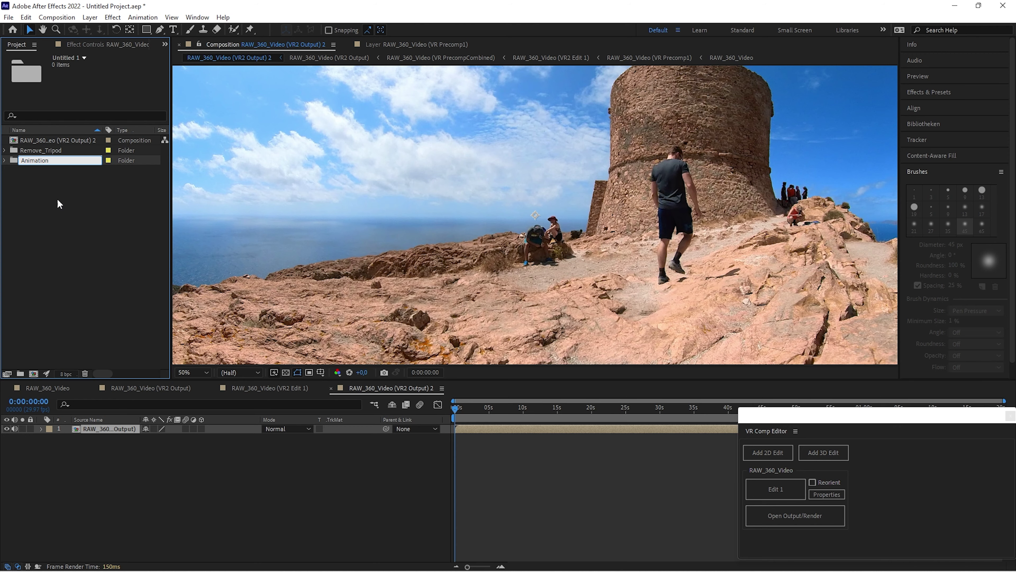
key("Return")
left_click_drag(34, 151, 6, 145)
left_click(5, 140)
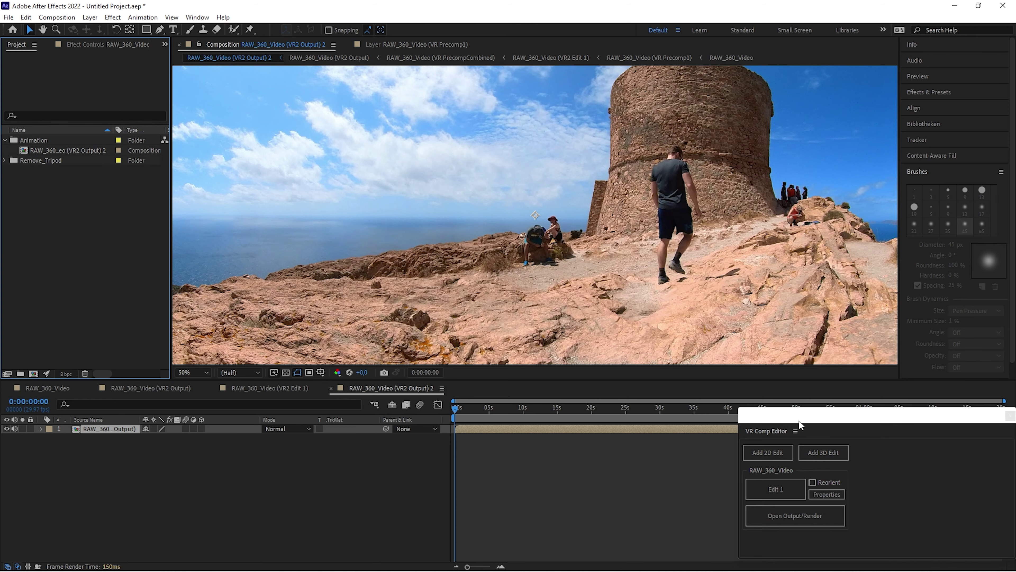
left_click_drag(801, 420, 481, 153)
left_click(72, 150)
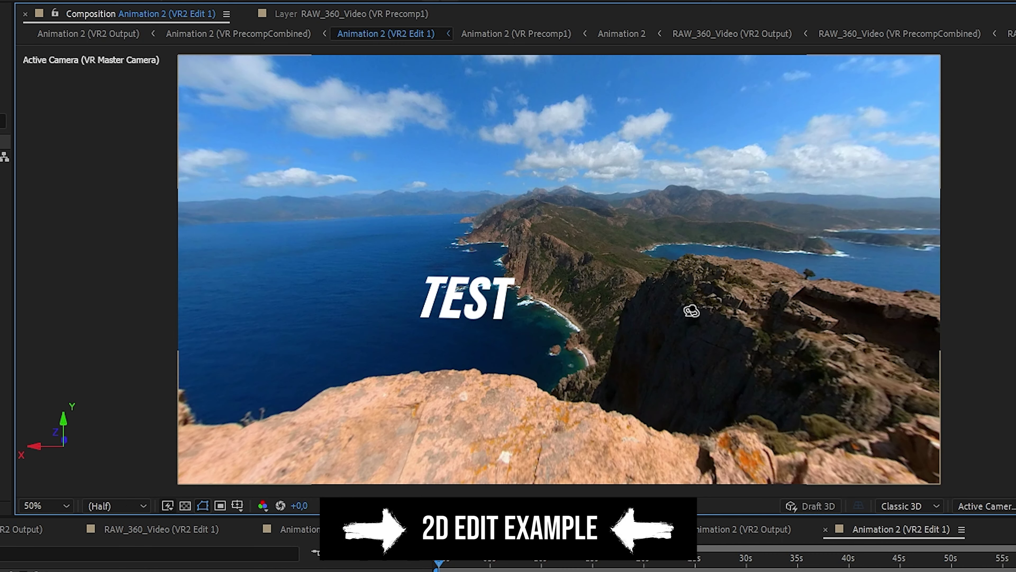
Orbit the camera around the TEST title and up toward the sky to preview it.
left_click_drag(689, 309, 574, 316)
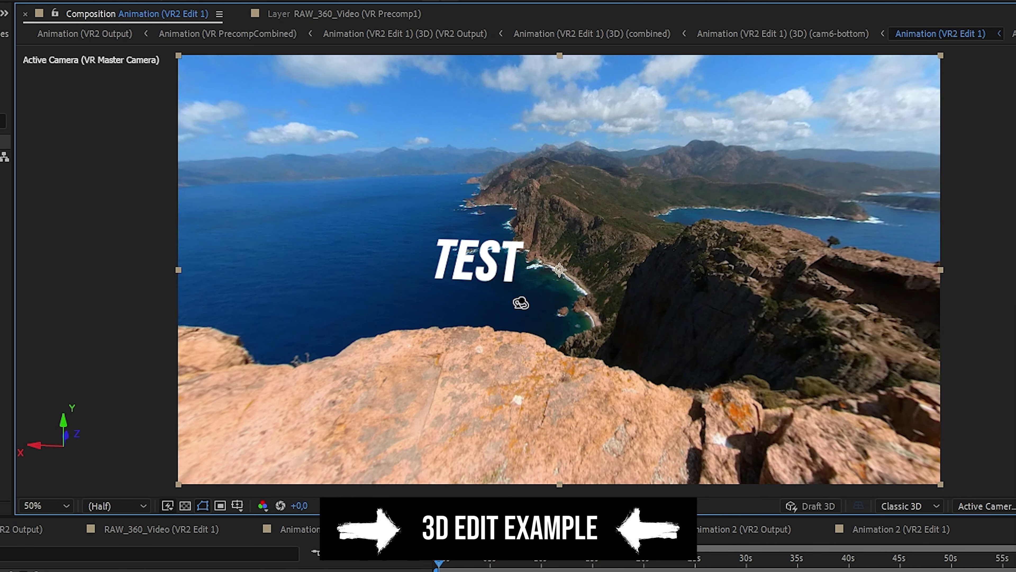
left_click_drag(521, 303, 531, 315)
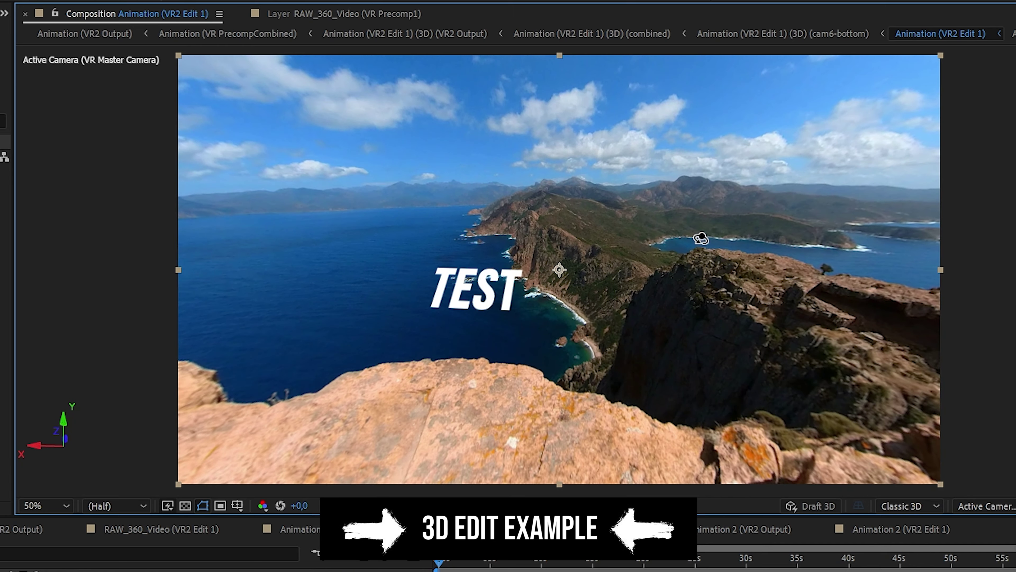
left_click_drag(699, 236, 544, 296)
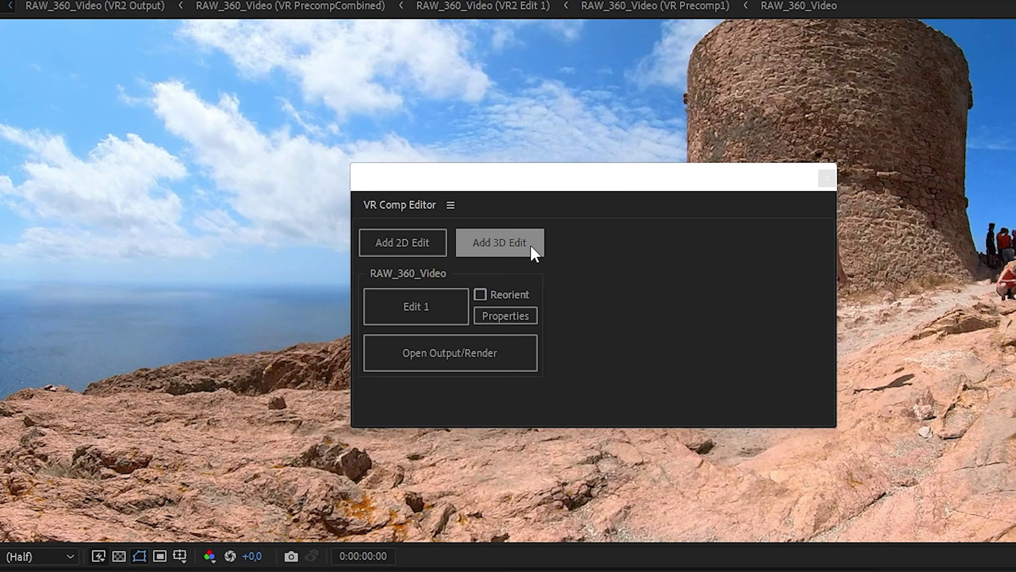
Add a 3D edit of the Animation comp with 3D null camera control and a centred camera.
left_click(524, 245)
left_click(759, 256)
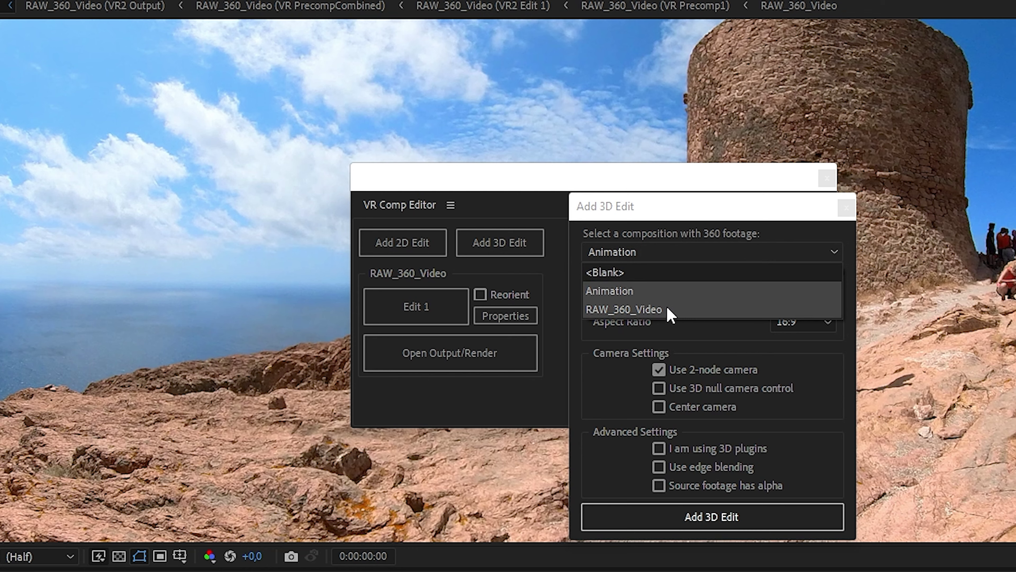
left_click(647, 292)
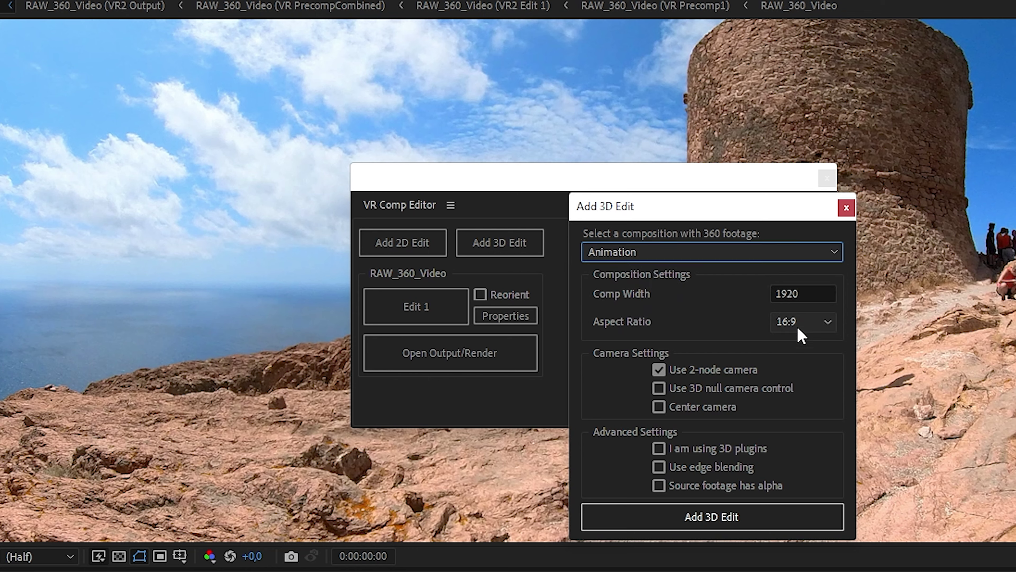
left_click(659, 390)
left_click(659, 407)
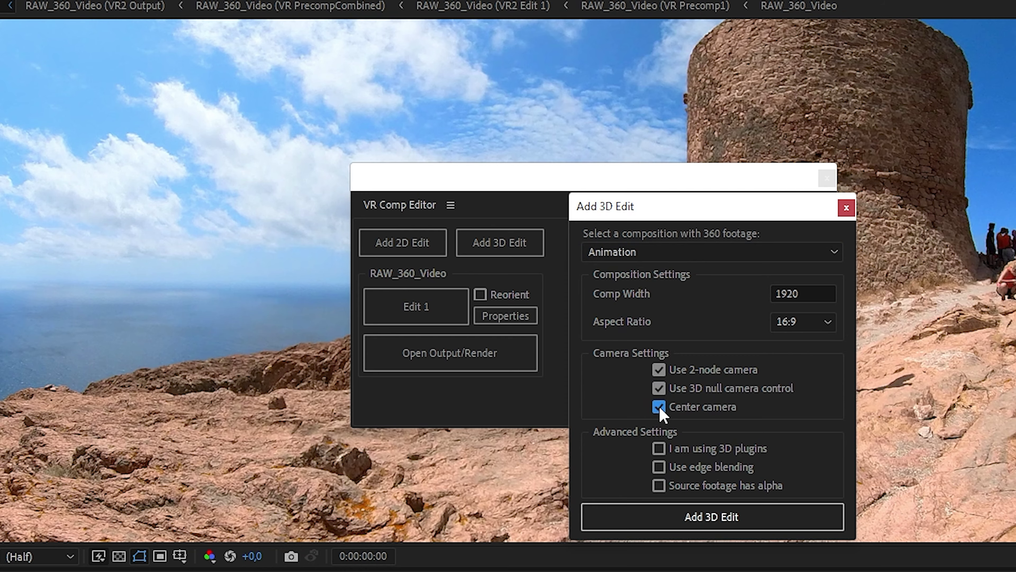
left_click(778, 520)
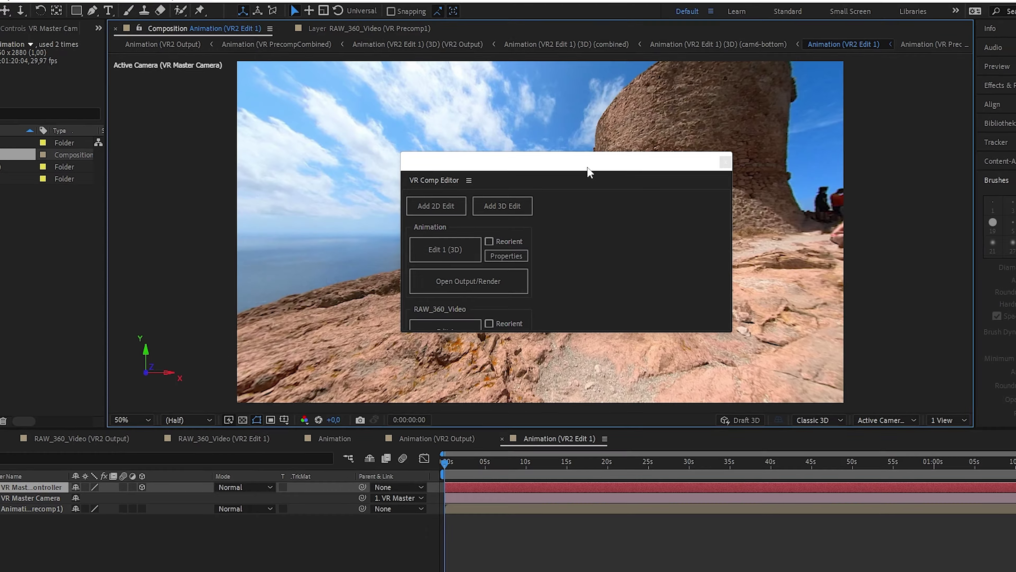
Move the VR Comp Editor panel aside and orbit the camera to face the coastline cliffs and sea.
left_click_drag(614, 176, 1015, 571)
left_click_drag(847, 462, 872, 457)
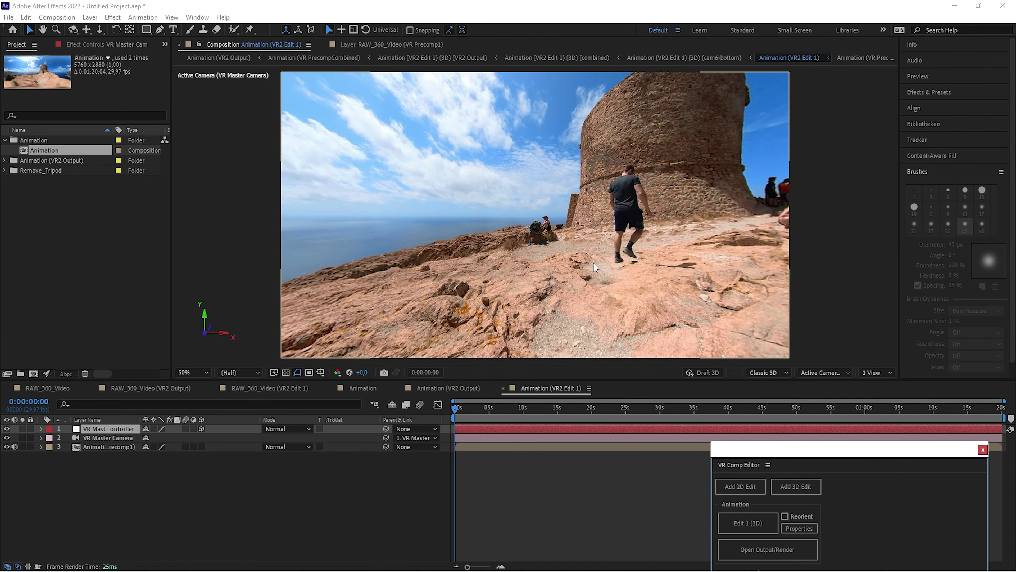
key("c")
left_click_drag(662, 265, 480, 202)
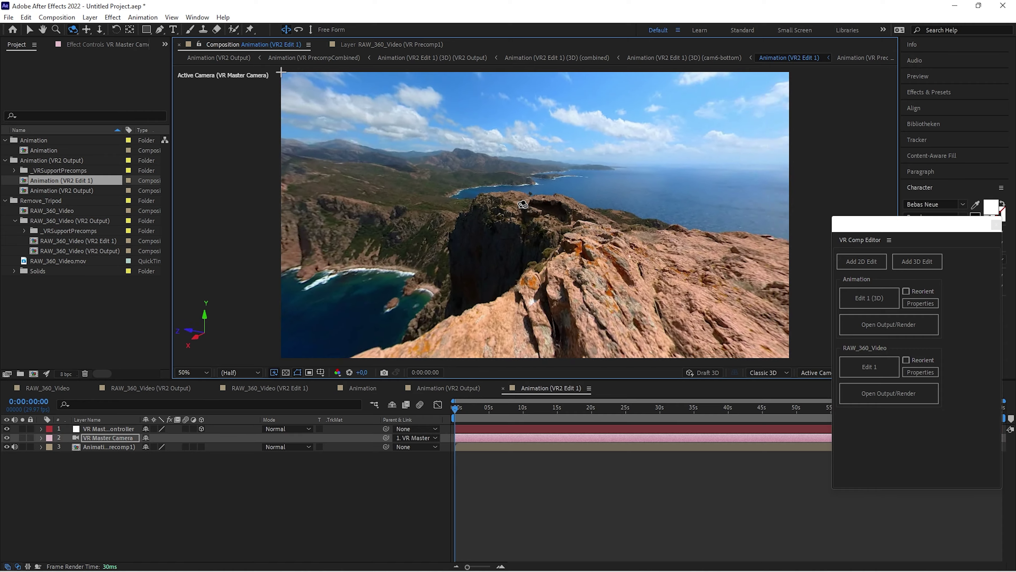
left_click_drag(488, 210, 570, 204)
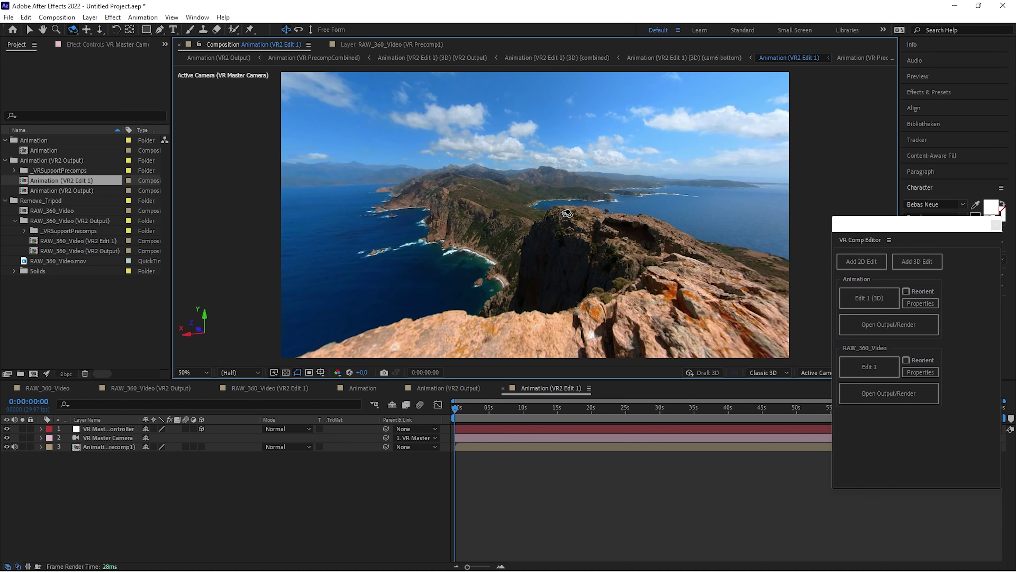
Add a 'test text' title layer over the coastline and nudge it into position.
left_click(173, 30)
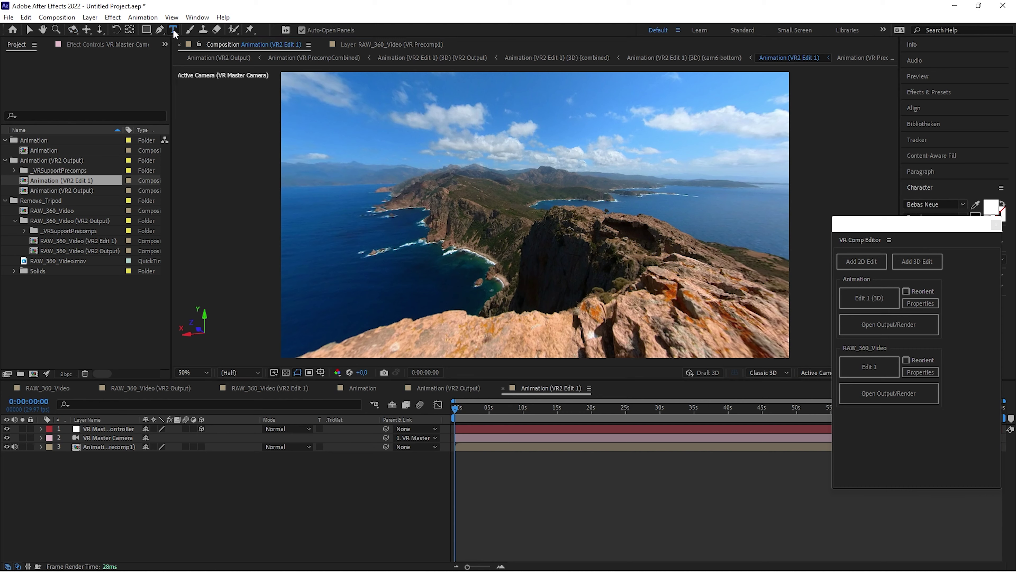
left_click(519, 227)
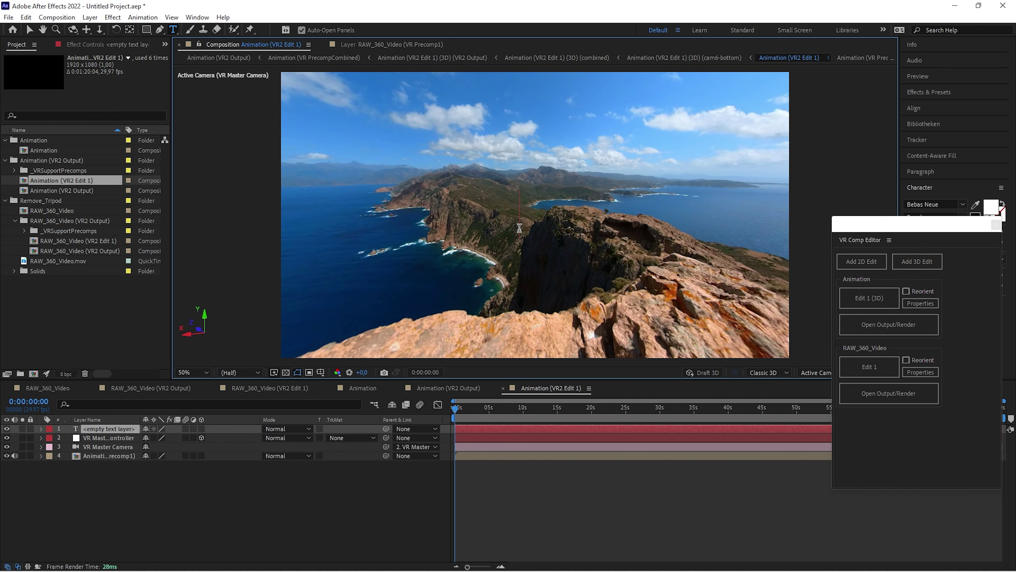
type("test text")
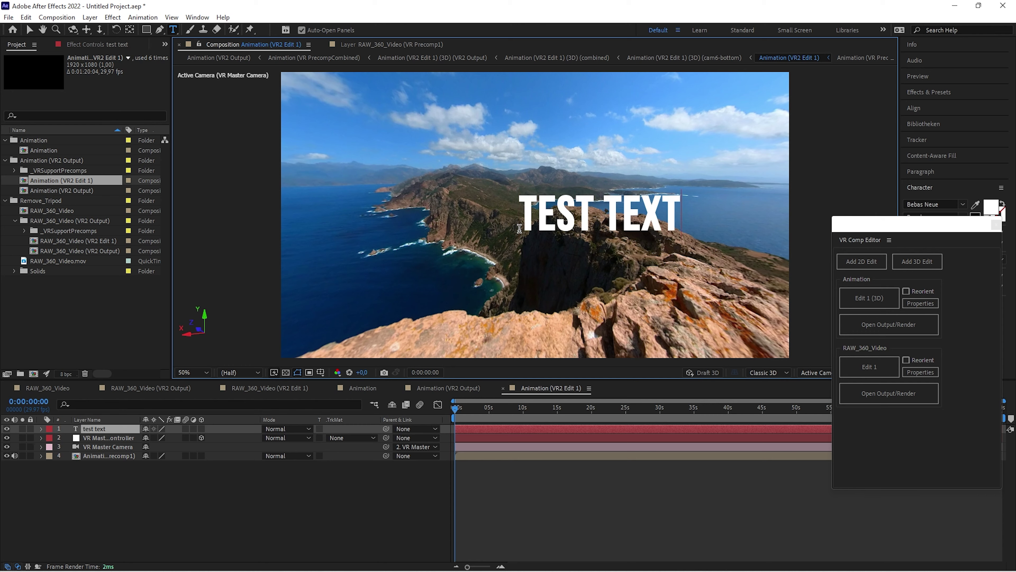
left_click(30, 29)
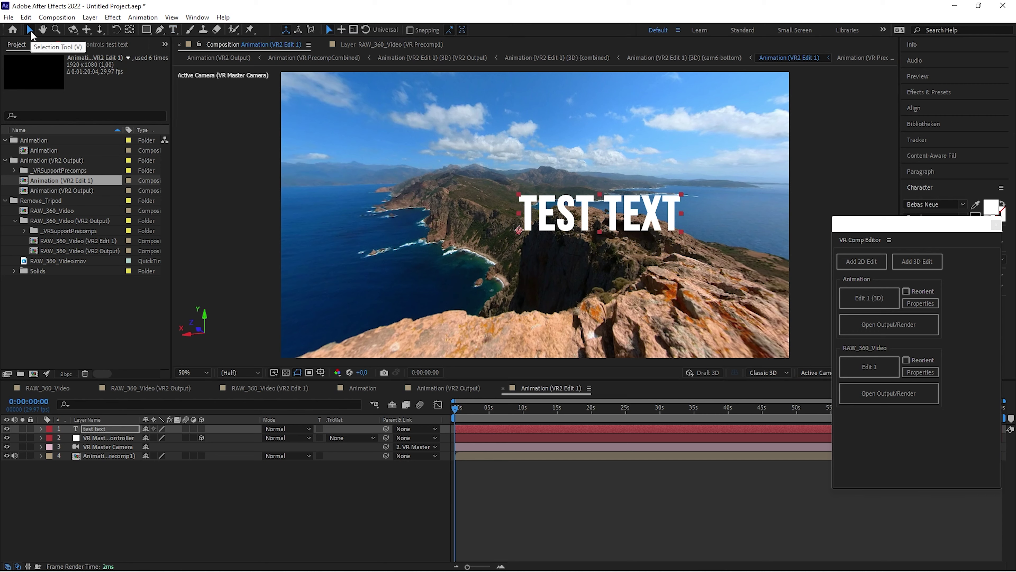
left_click_drag(545, 222, 546, 259)
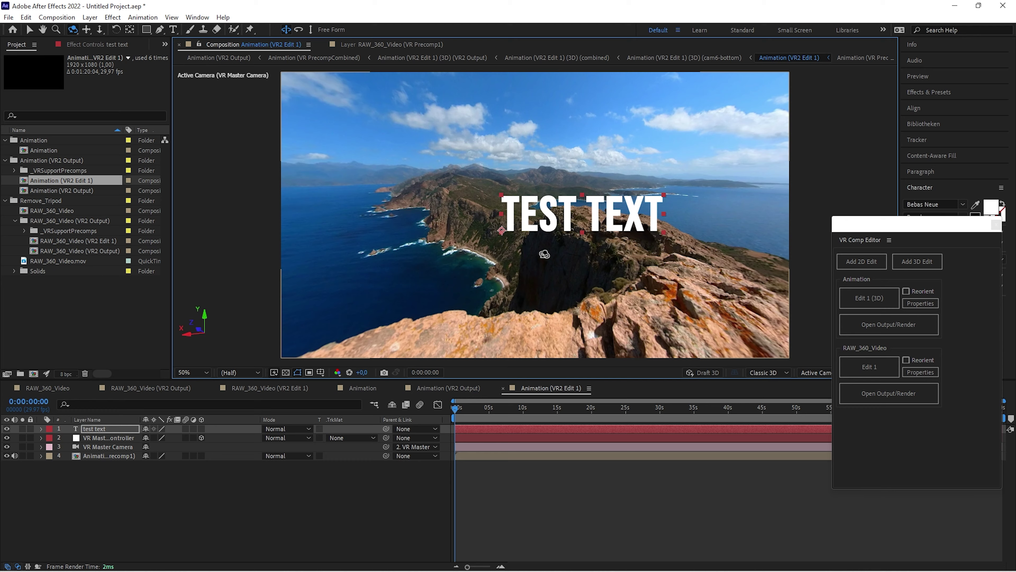
left_click_drag(544, 254, 573, 253)
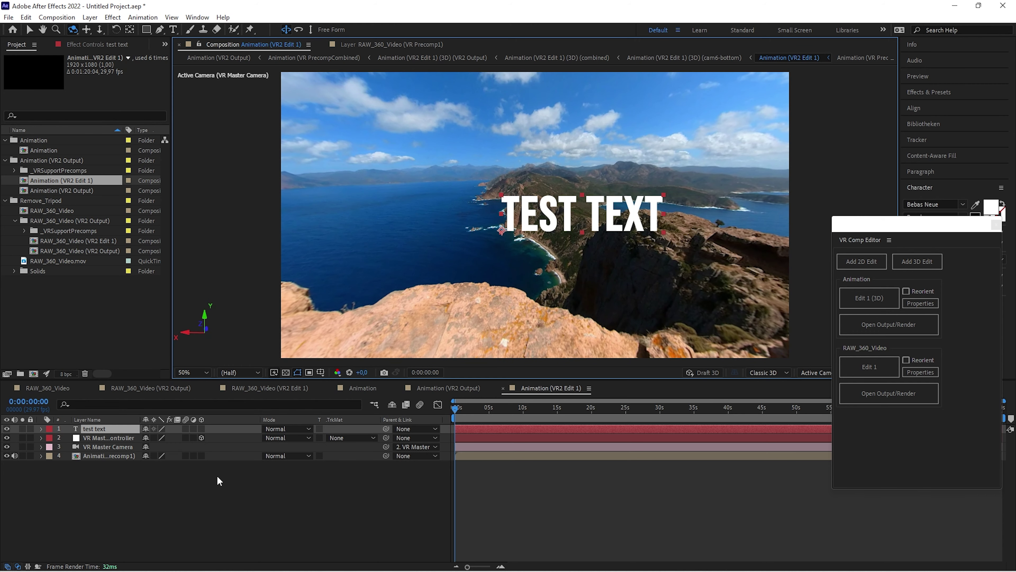
Make the TEST TEXT layer 3D and push its Position Z back to about -340.
left_click(201, 428)
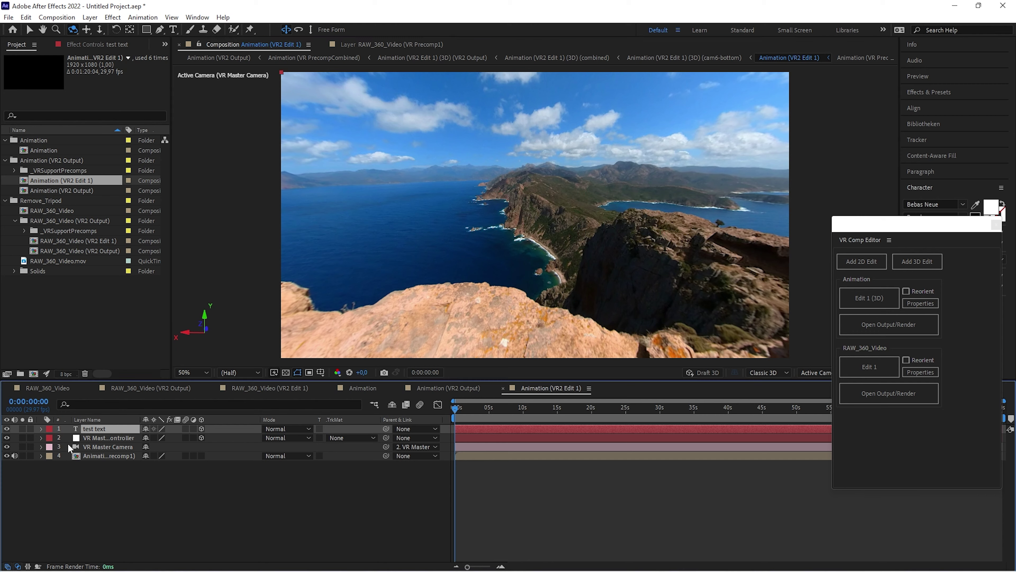
left_click(42, 428)
left_click(48, 446)
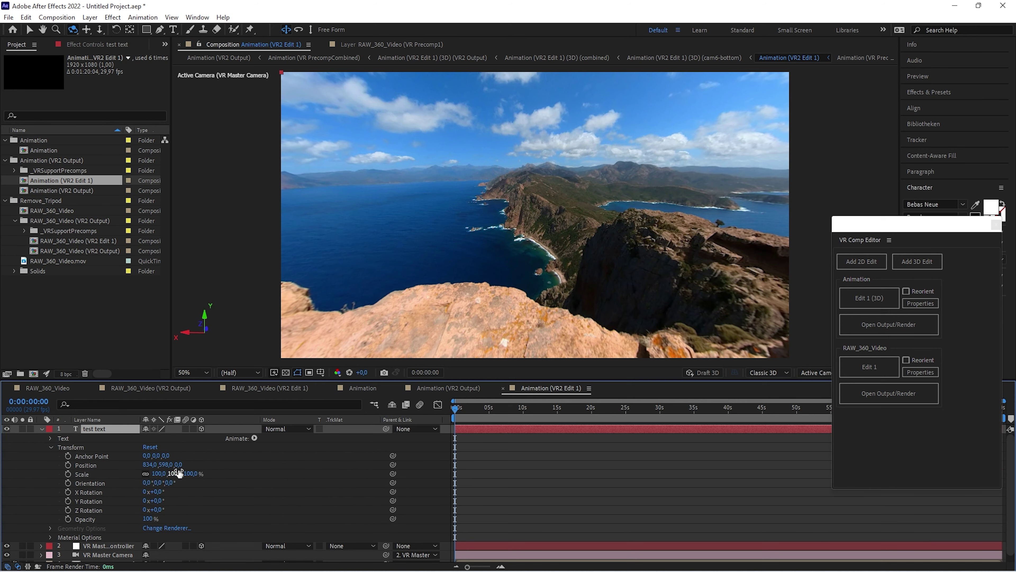
left_click_drag(184, 466, 88, 478)
left_click_drag(188, 469, 118, 473)
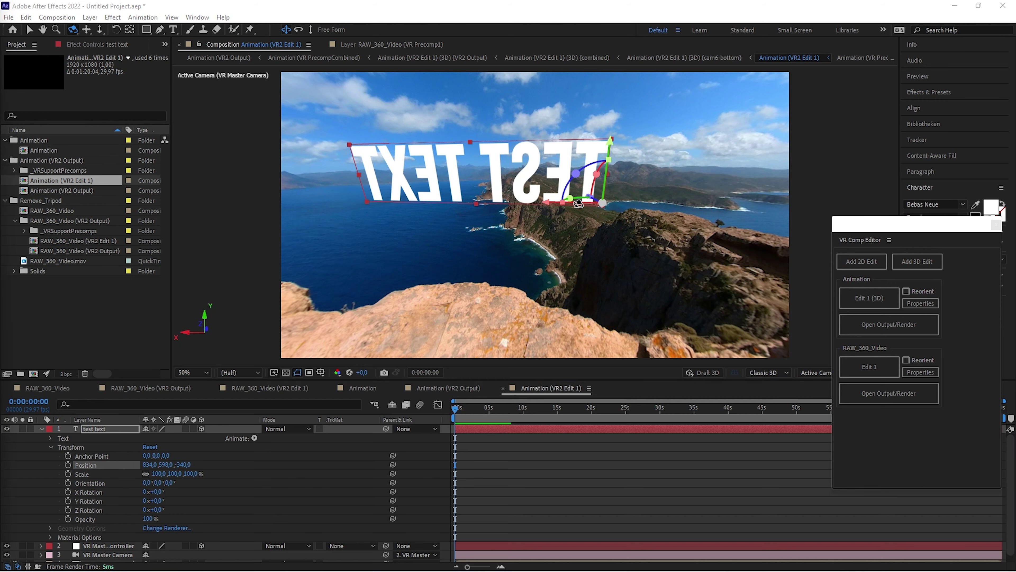
Use the Universal gizmo to rotate TEST TEXT on Y and move it centre-left, facing the camera.
key("v")
left_click_drag(601, 203, 646, 208)
left_click_drag(610, 144, 411, 171)
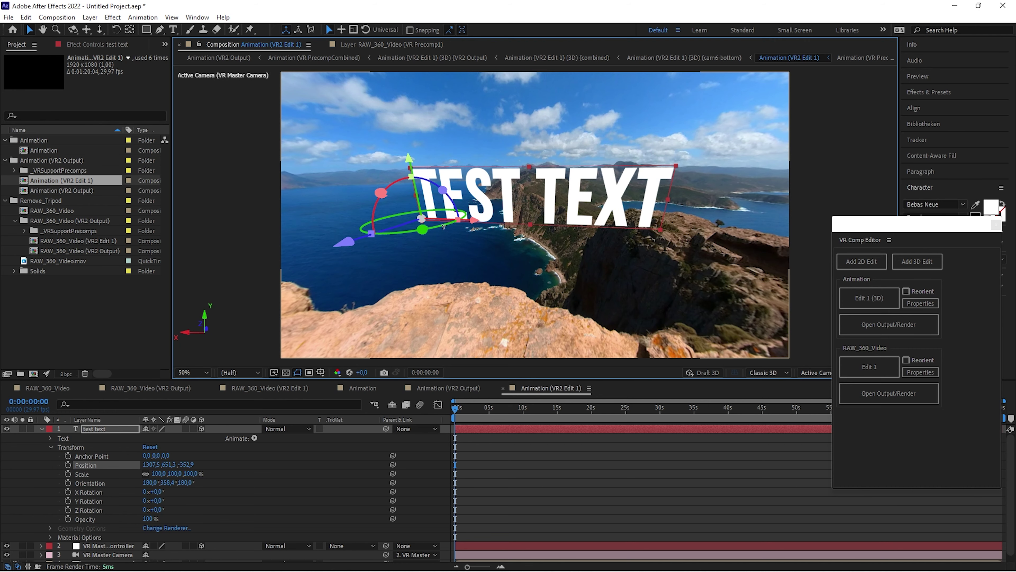
left_click_drag(438, 223, 472, 226)
key("c")
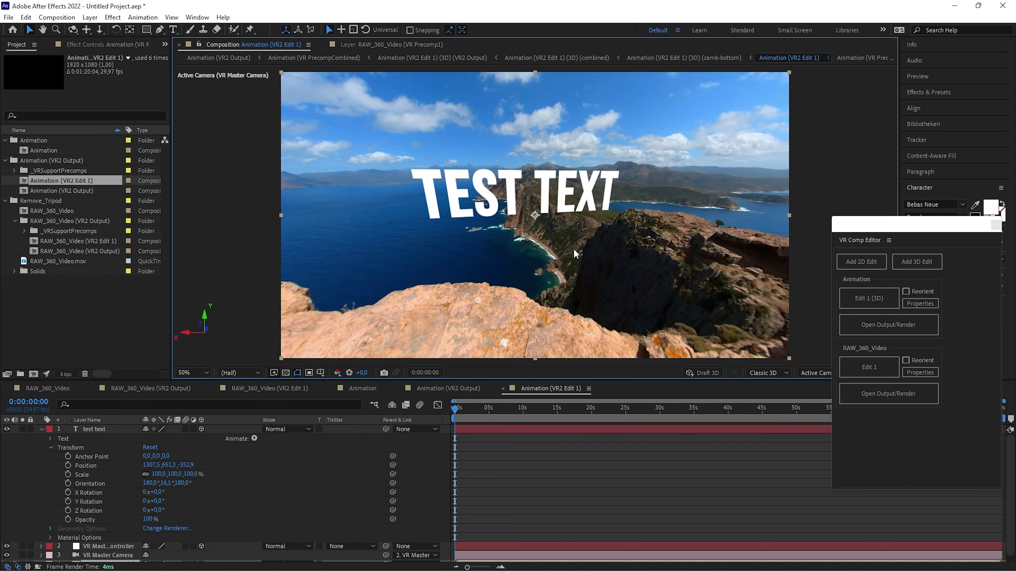
left_click(607, 249)
mouse_move(607, 249)
left_mouse_down()
mouse_move(585, 227)
mouse_move(612, 254)
mouse_move(639, 261)
mouse_move(560, 236)
mouse_move(615, 252)
left_mouse_up()
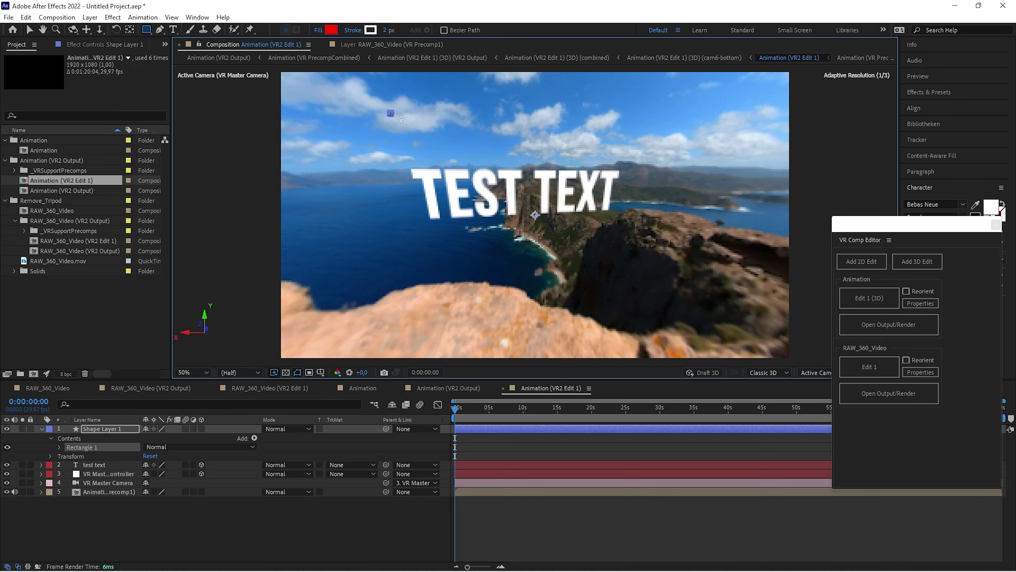
Draw a red 3D rectangle beside TEST TEXT, then open the Animation (VR2 Output) panorama.
left_click_drag(388, 111, 535, 151)
left_click(50, 456)
left_click(51, 438)
left_click(201, 429)
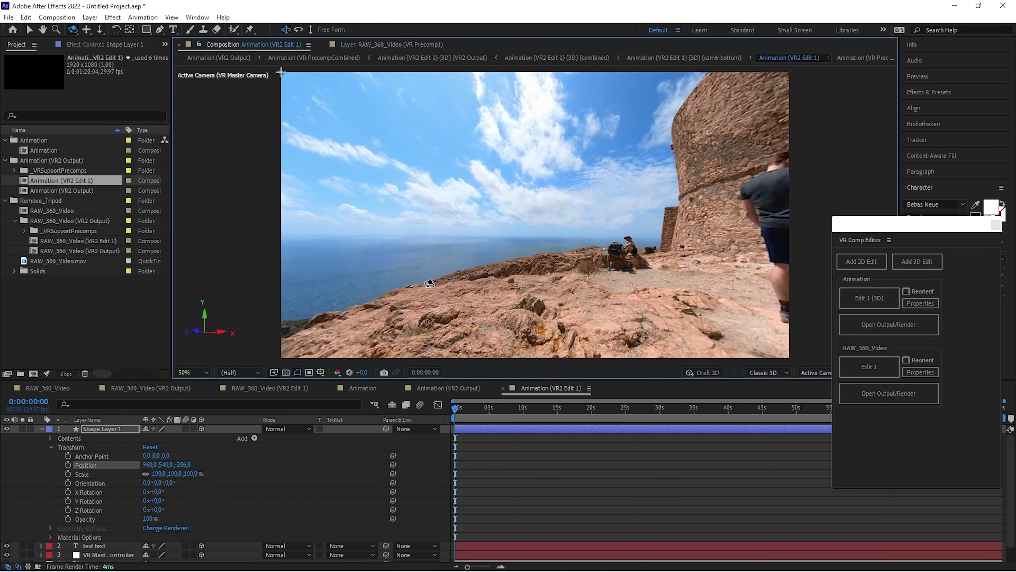
left_click_drag(604, 114, 559, 188)
key("c")
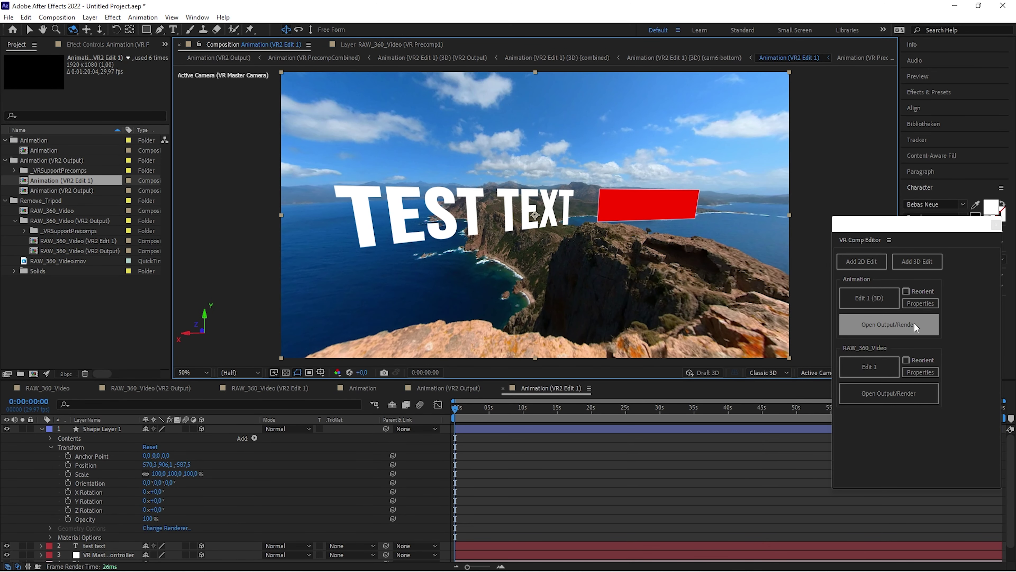
left_click(914, 322)
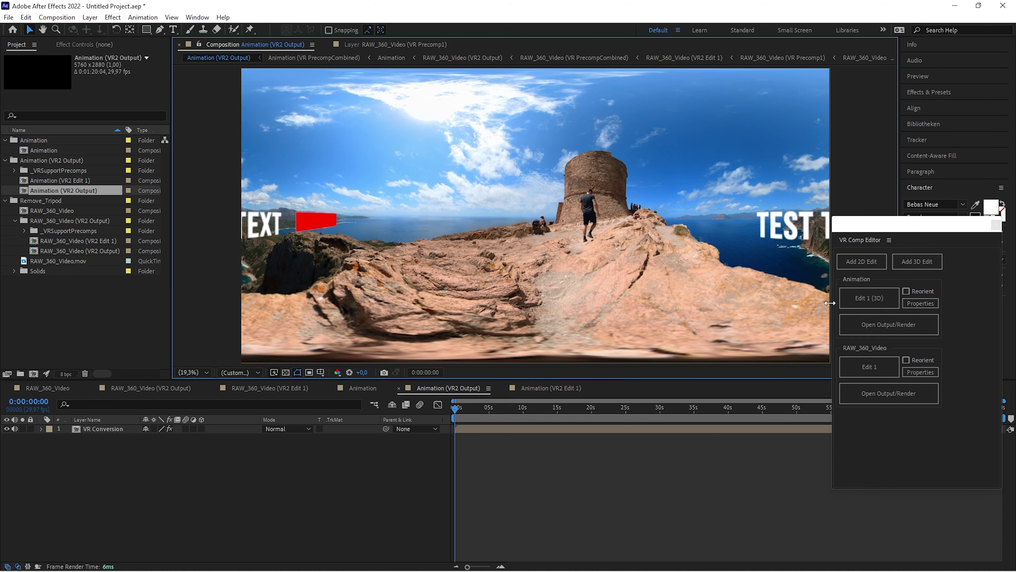
Switch back to the Edit 1 (3D) composition and hide Shape Layer 1's red rectangle.
left_click(864, 298)
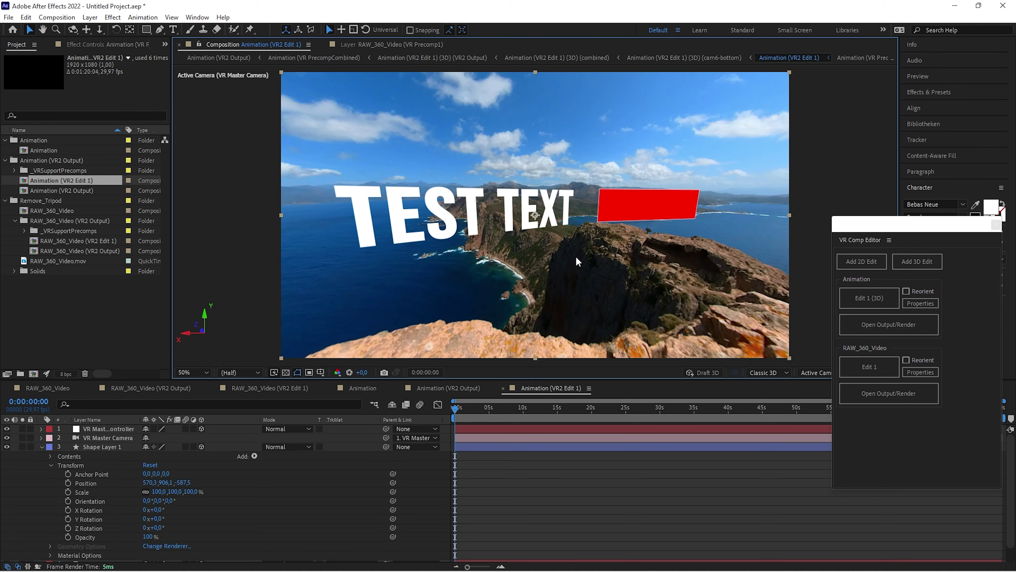
left_click_drag(572, 259, 550, 256)
key("v")
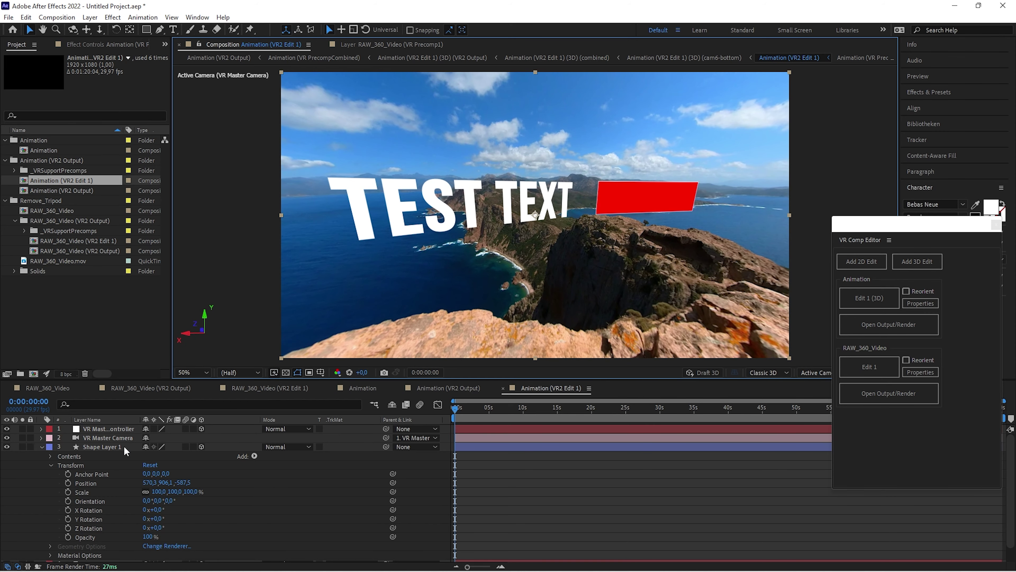
left_click(7, 447)
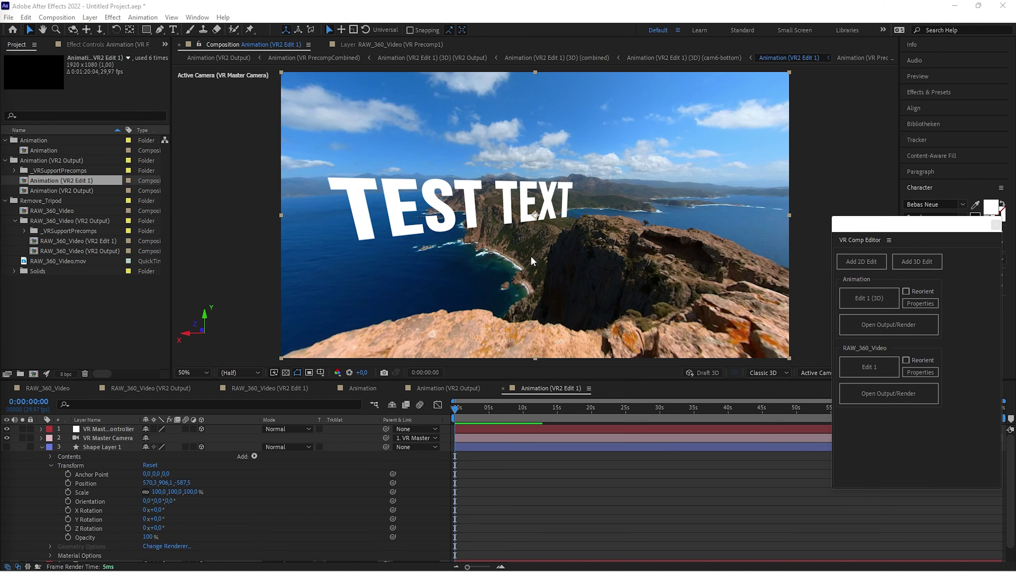
key("c")
left_click_drag(535, 215, 535, 245)
key("ctrl+z")
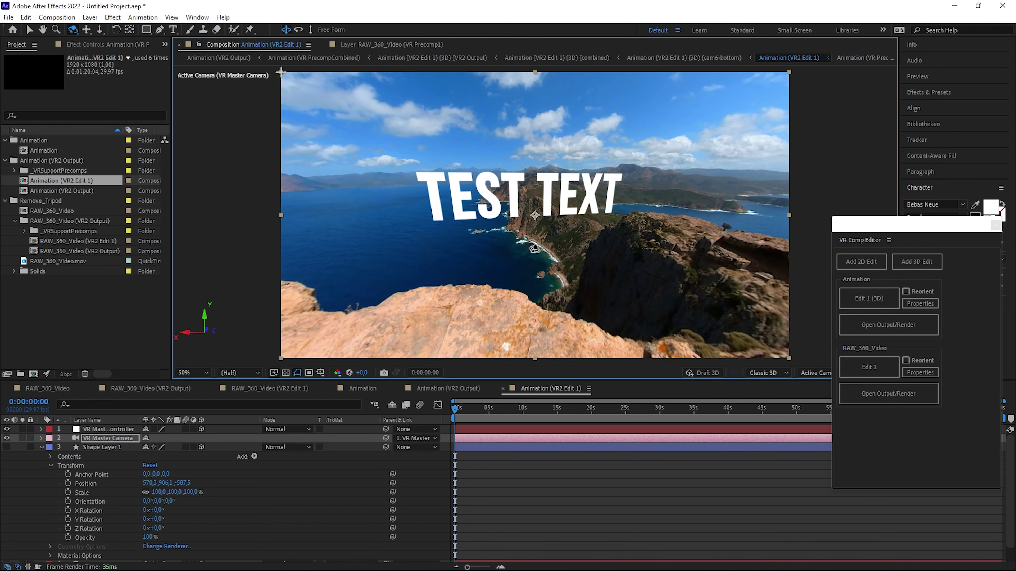
key("v")
left_click(40, 446)
Keyframe TEST TEXT's position so it slides right and up by 0:00:04:22.
left_click(95, 456)
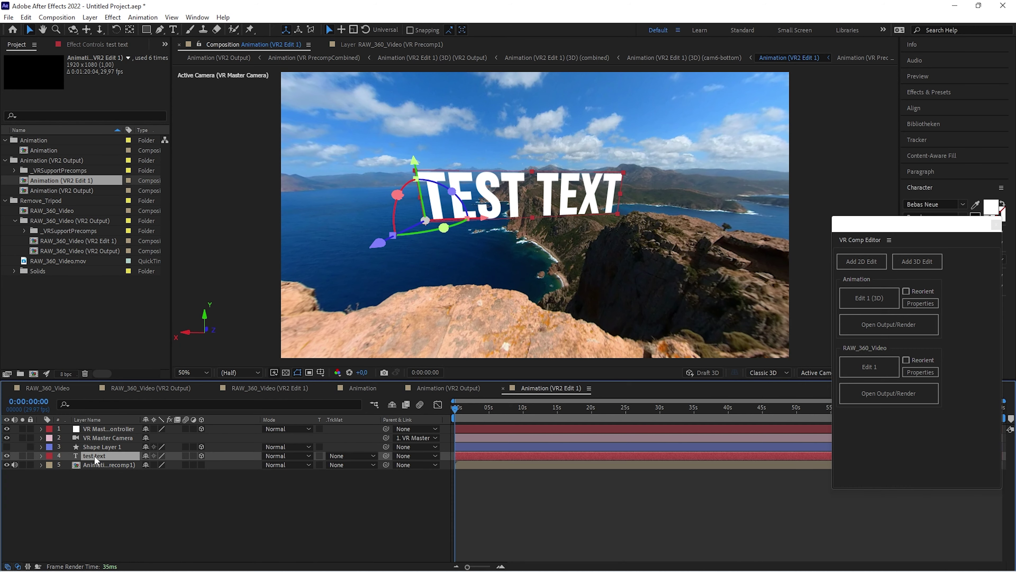
left_click(40, 456)
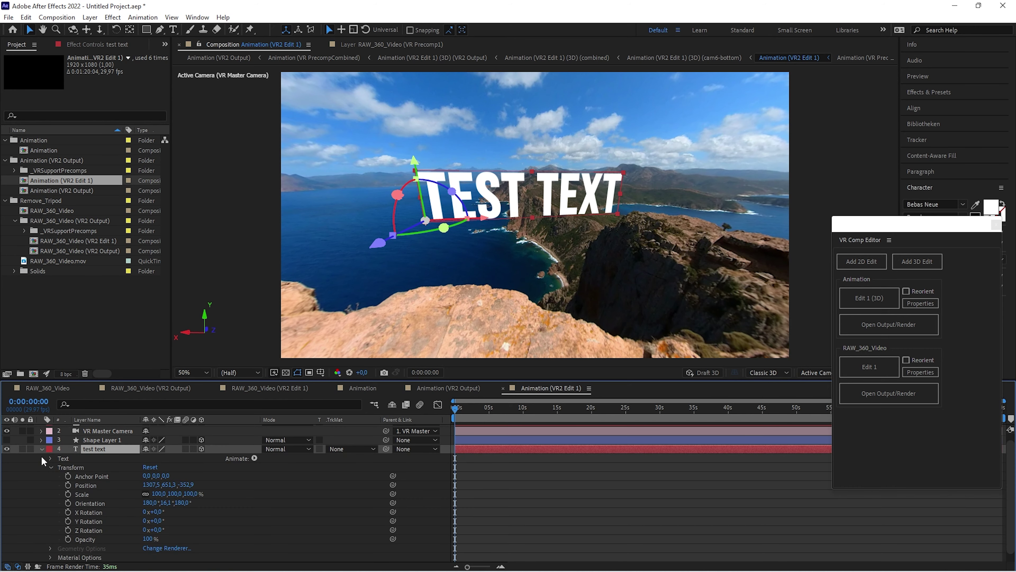
left_click(67, 485)
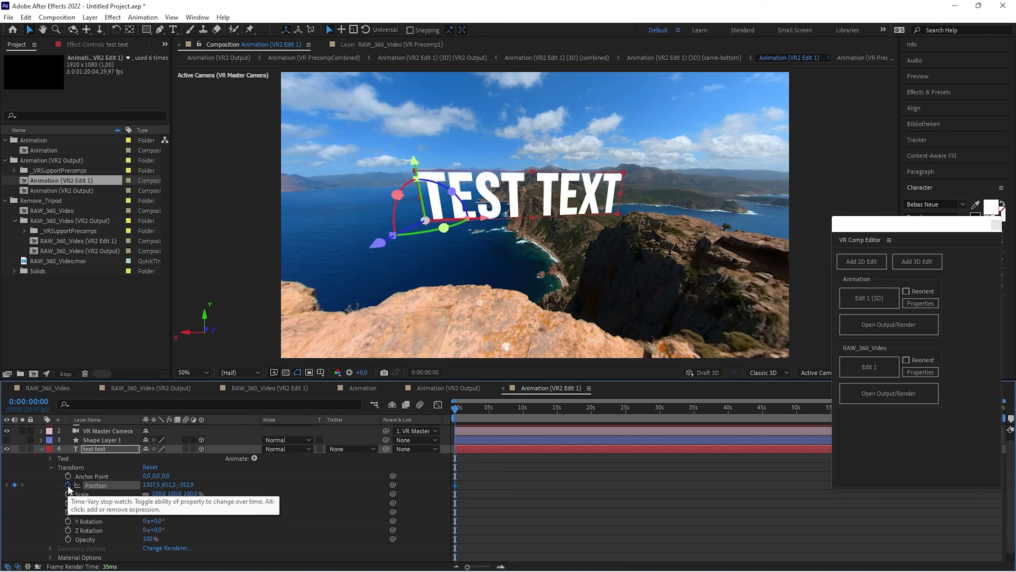
left_click_drag(485, 221, 463, 222)
left_click_drag(458, 411, 489, 411)
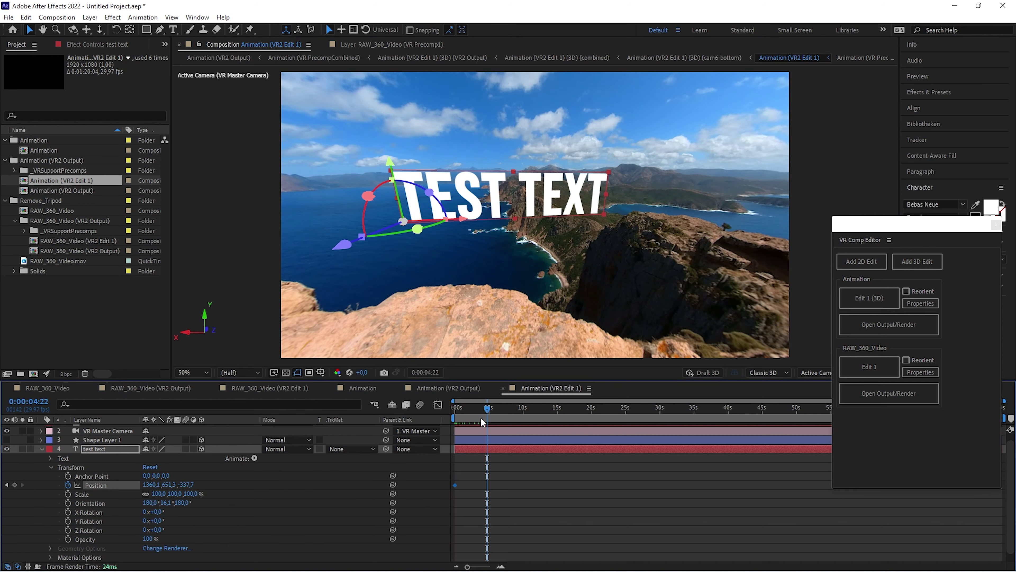
left_click_drag(465, 224, 563, 100)
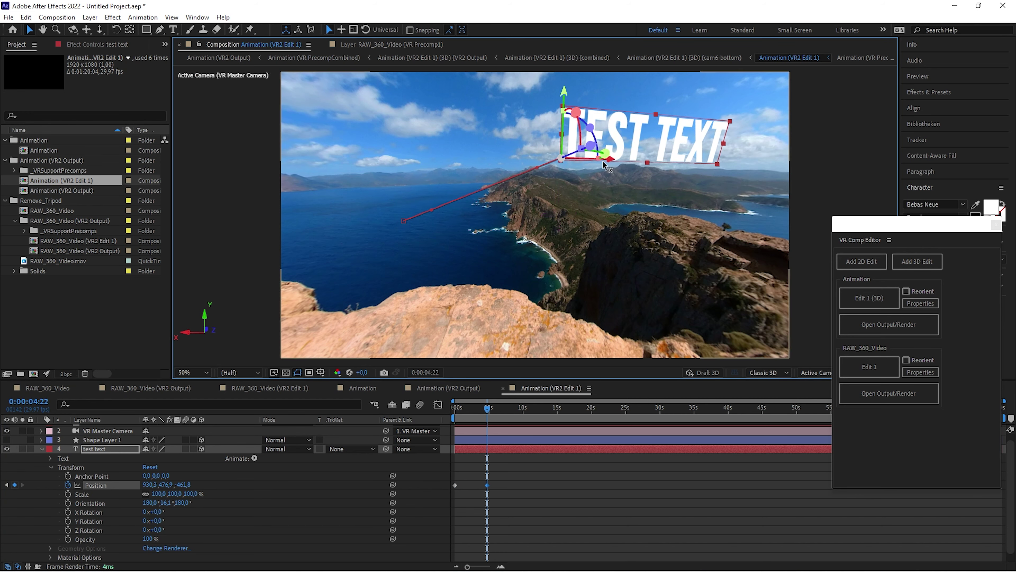
left_click_drag(606, 156, 642, 154)
left_click_drag(596, 85, 594, 168)
Check the motion path, rewind to the start, and play then stop a preview.
key("c")
left_click_drag(602, 255, 589, 262)
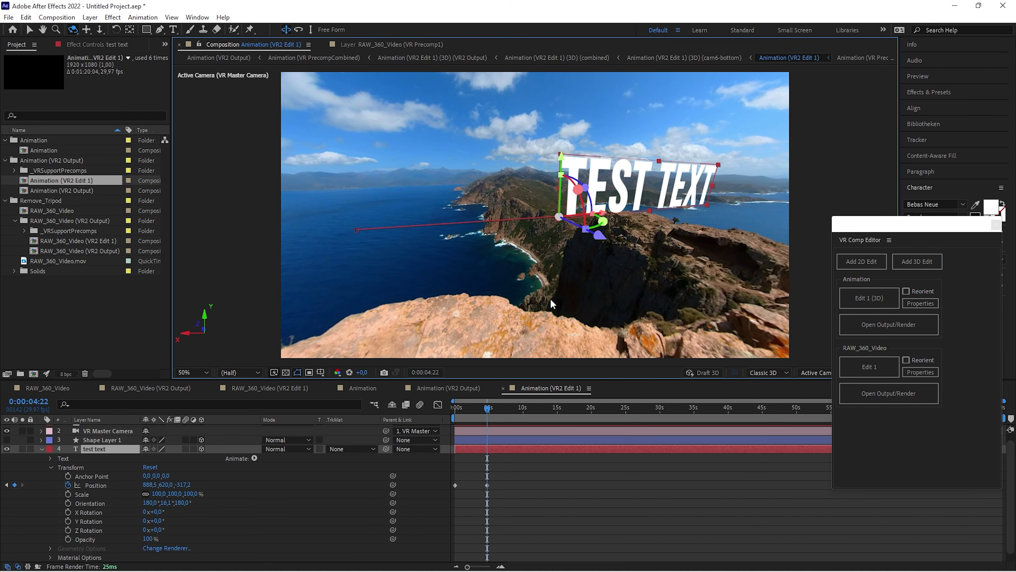
key("v")
left_click_drag(489, 411, 450, 409)
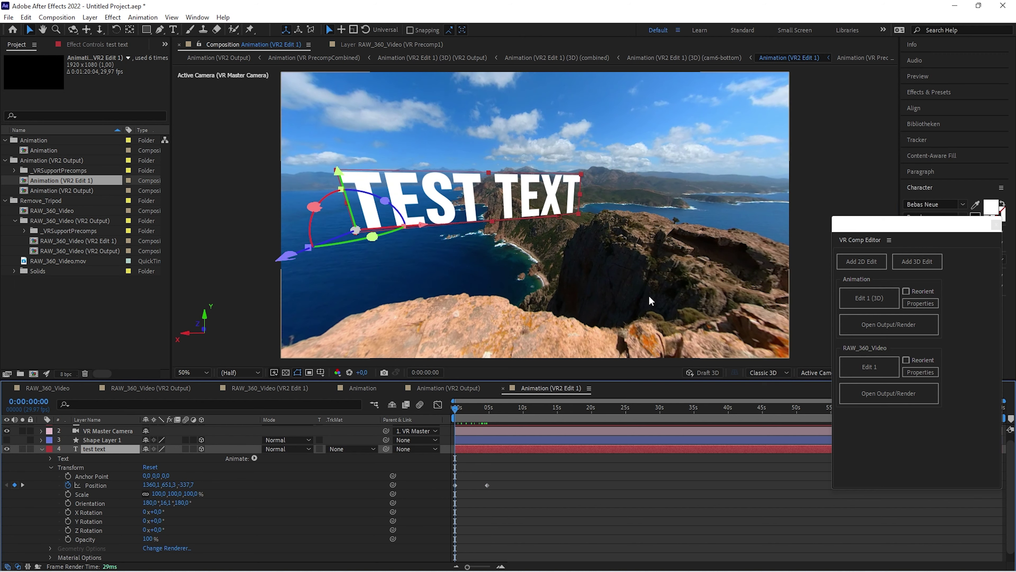
left_click(928, 77)
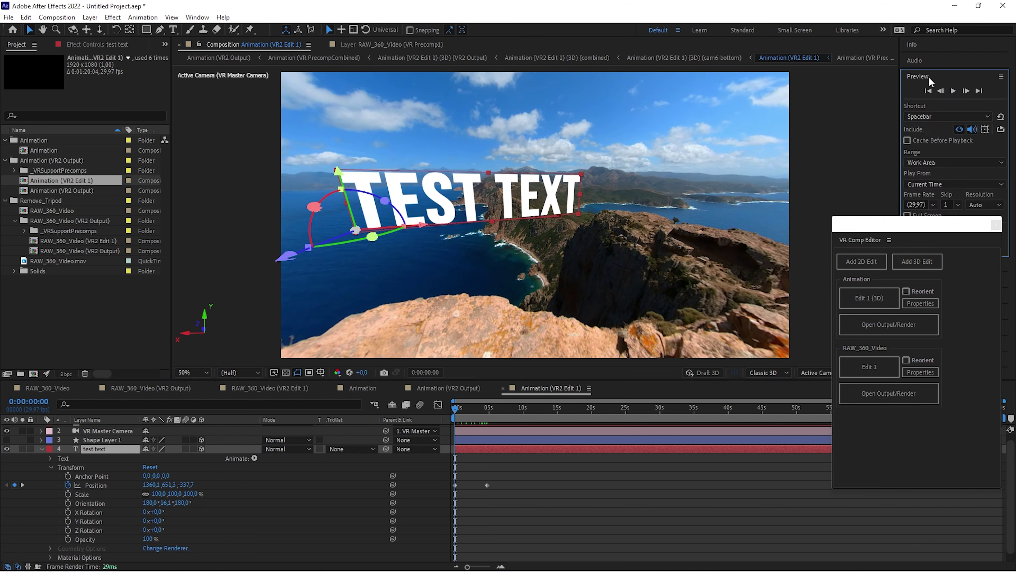
left_click(953, 91)
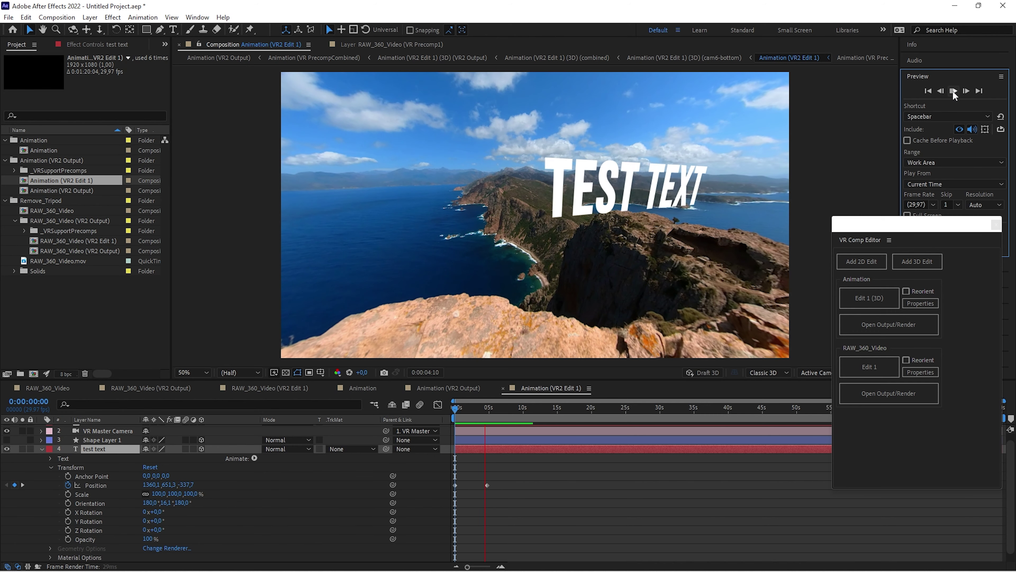
left_click(954, 91)
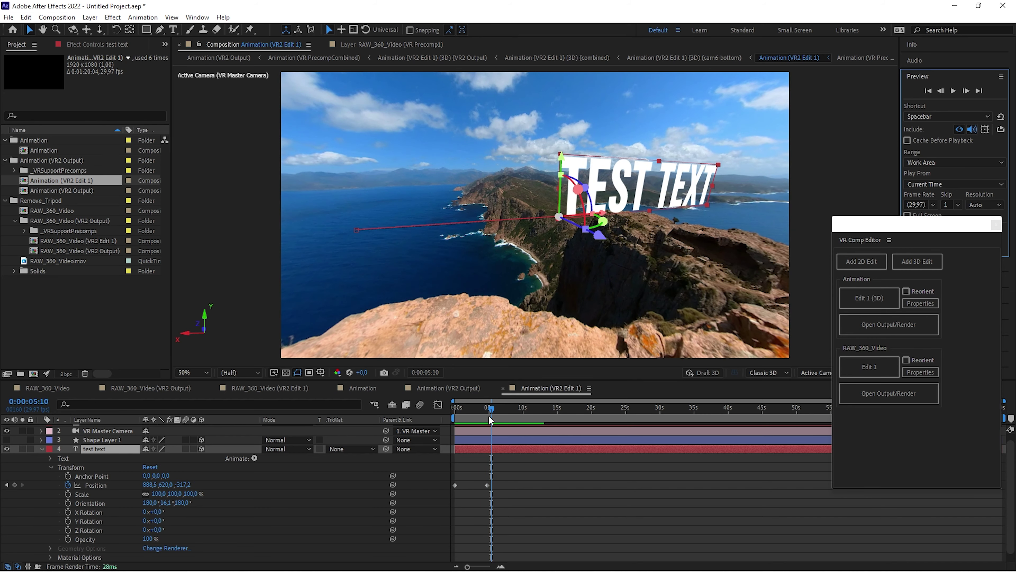
left_click_drag(489, 416, 464, 403)
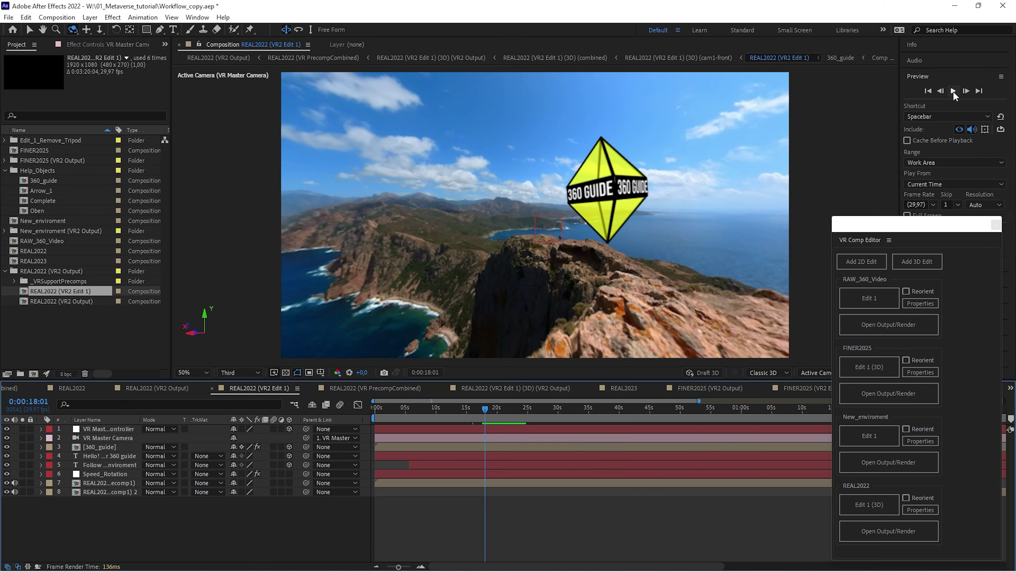
Preview the animation, then select the 360_guide layer and inspect its path around 24–31 seconds.
left_click(953, 91)
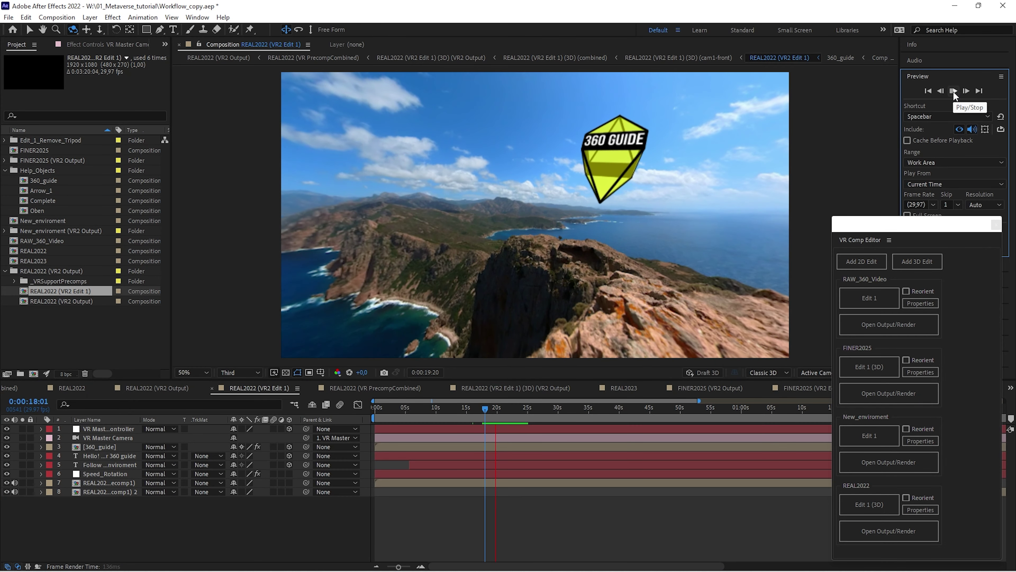
left_click(952, 90)
left_click(506, 411)
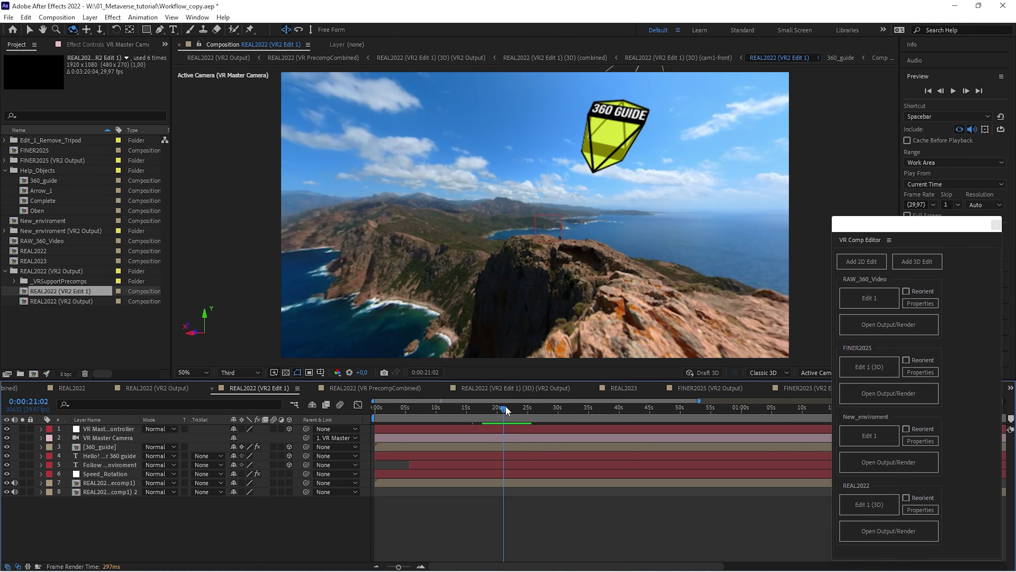
left_click_drag(506, 410, 522, 408)
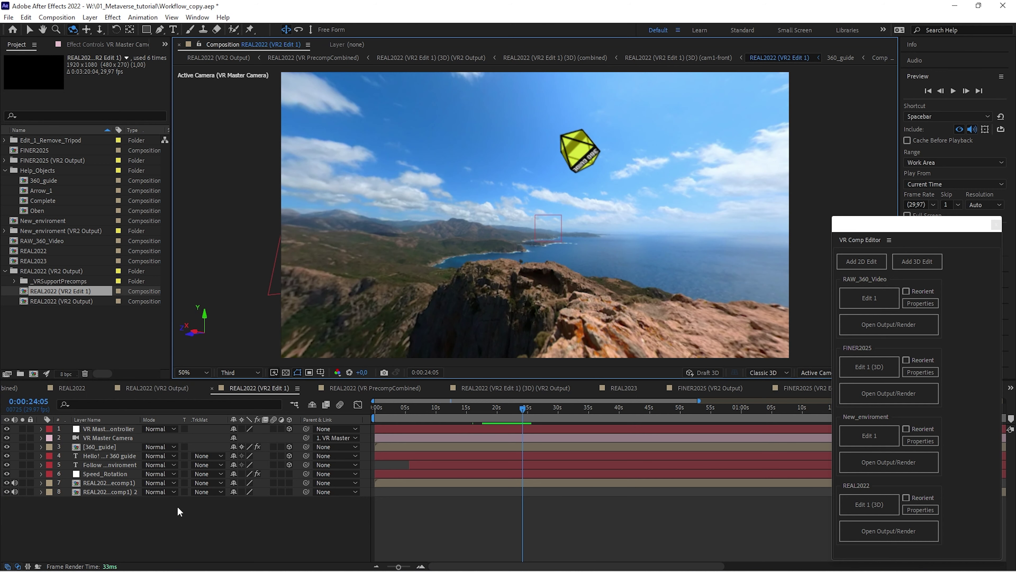
left_click(103, 448)
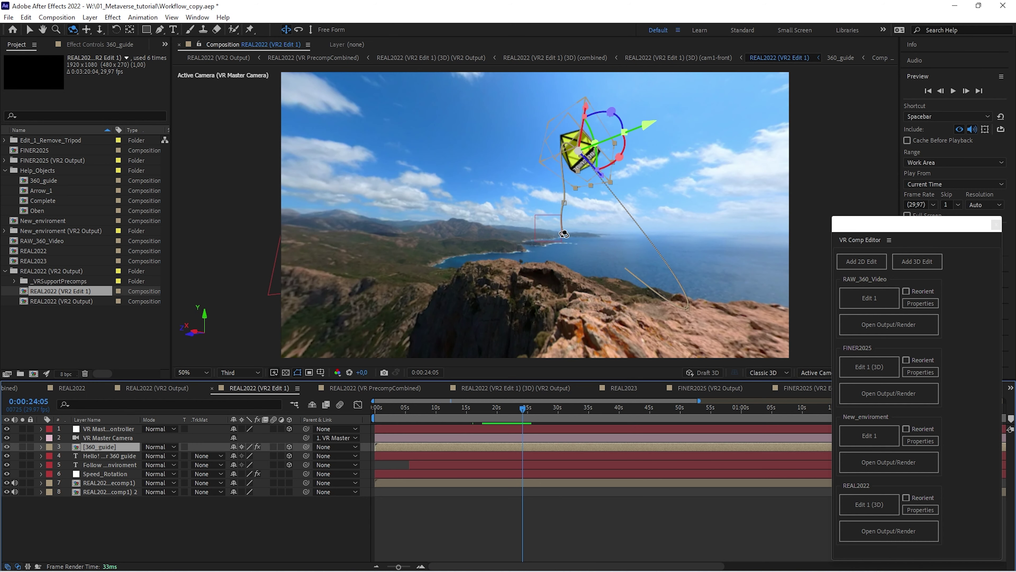
key("v")
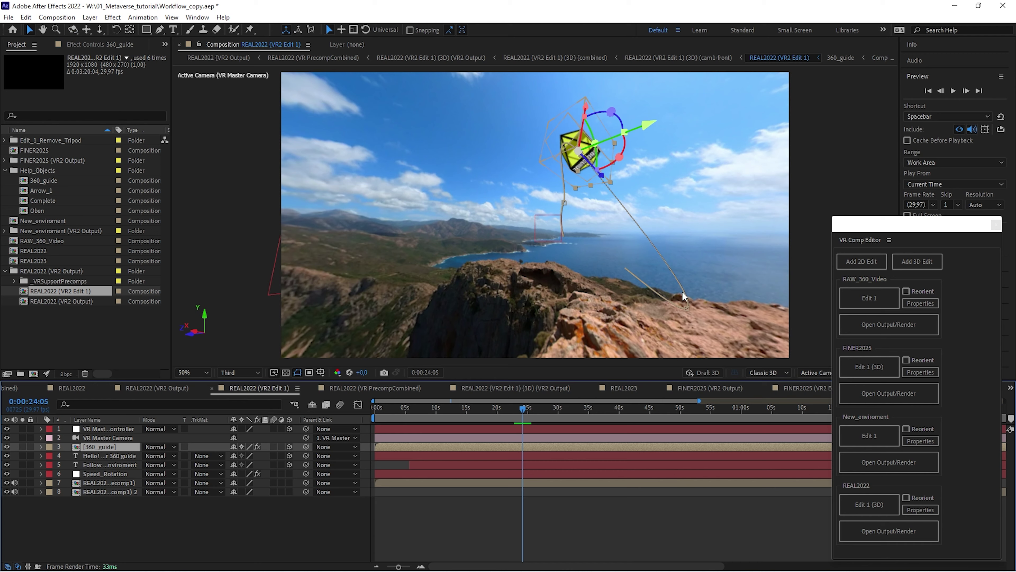
left_click(564, 412)
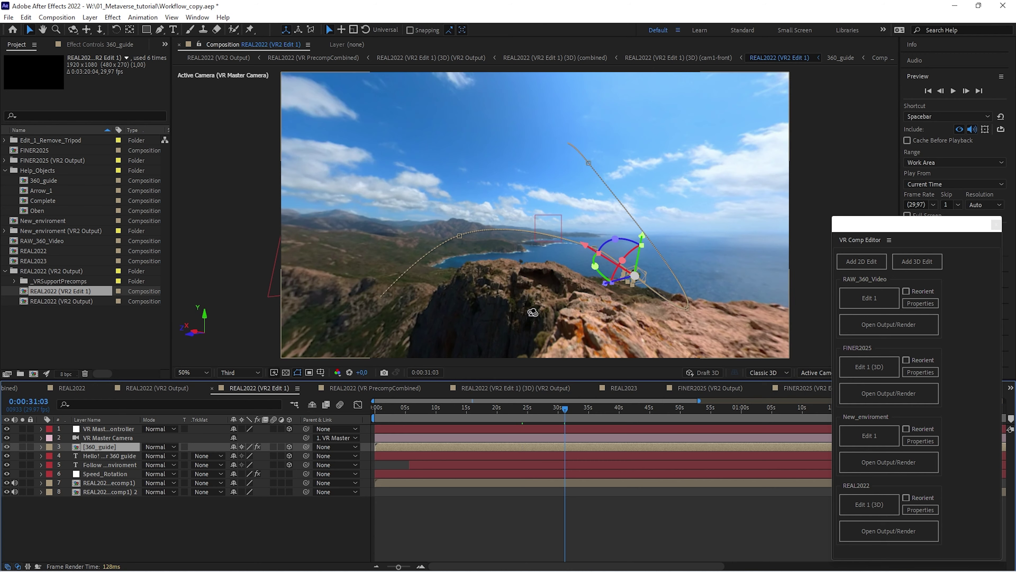
key("c")
left_click_drag(533, 312, 543, 305)
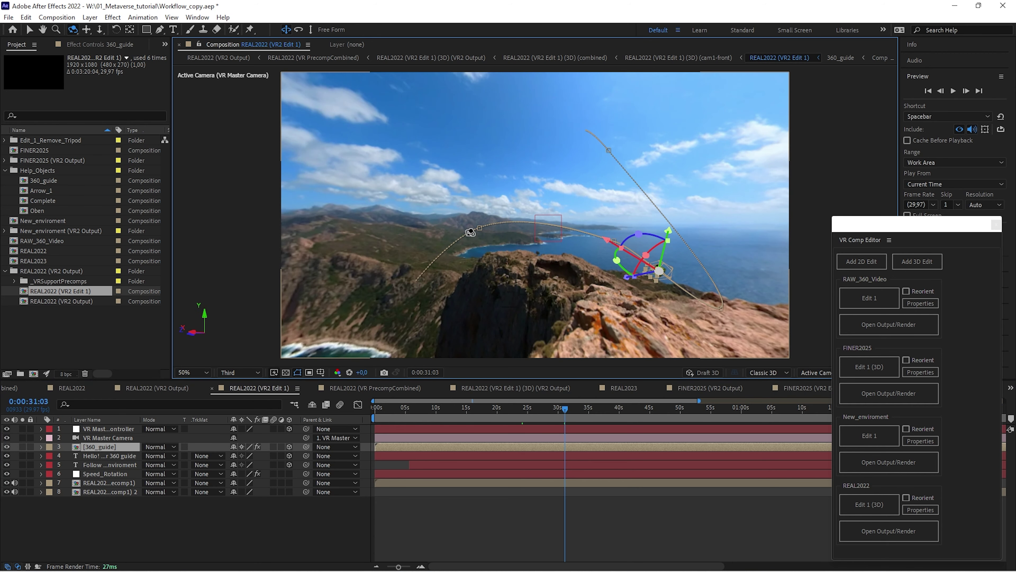
Follow the guide's path over the cliffs to about 40 seconds and select the background scene layer.
left_click_drag(565, 408, 609, 408)
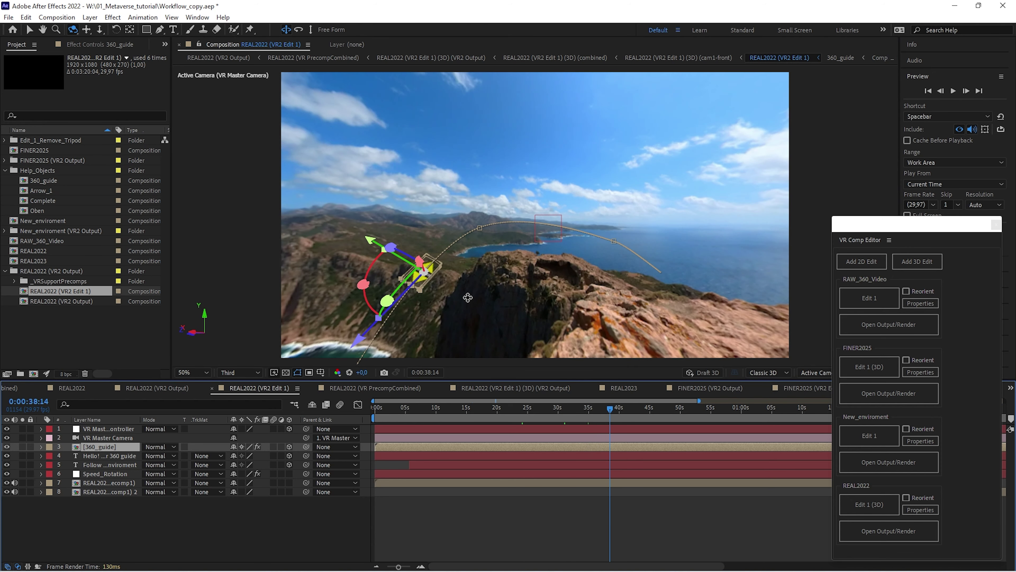
key("c")
left_click_drag(467, 300, 755, 189)
key("v")
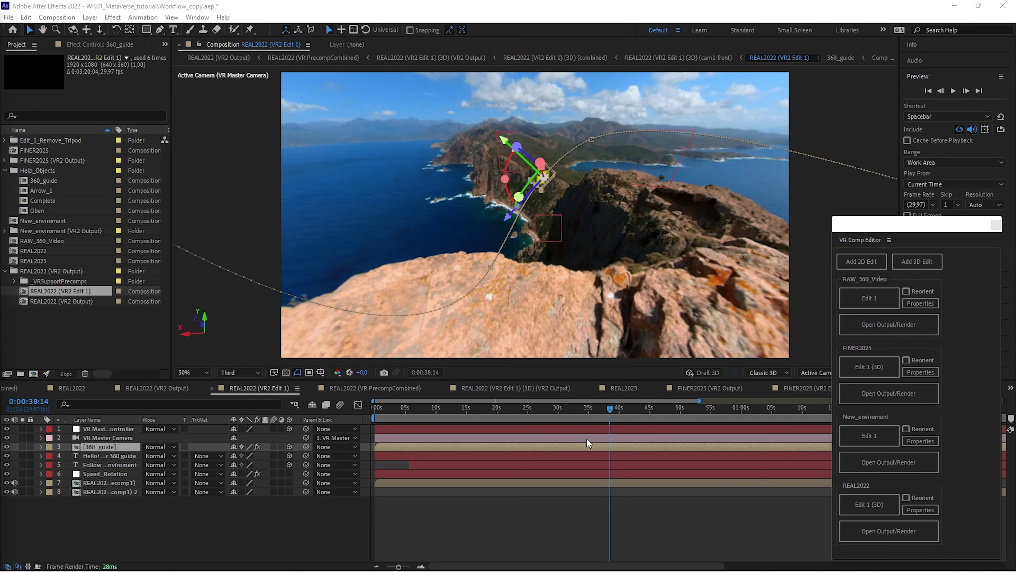
left_click_drag(610, 411, 624, 412)
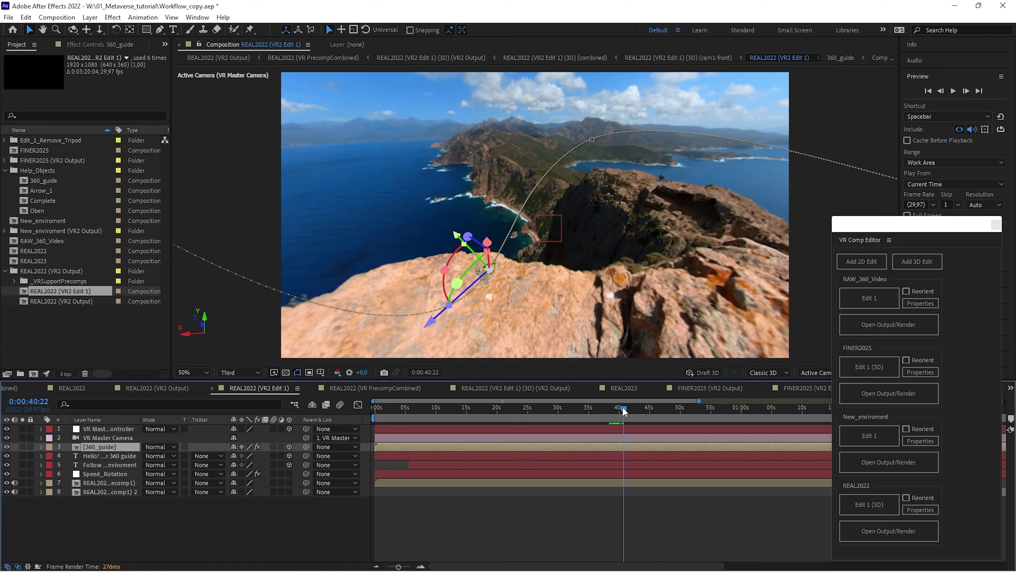
left_click(576, 334)
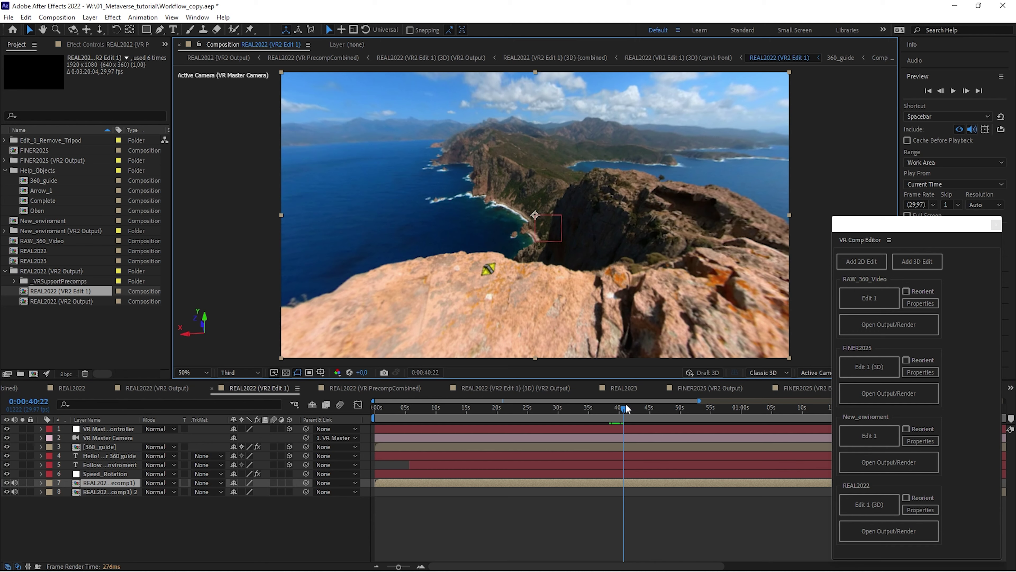
left_click_drag(626, 408, 625, 407)
left_click_drag(626, 408, 622, 406)
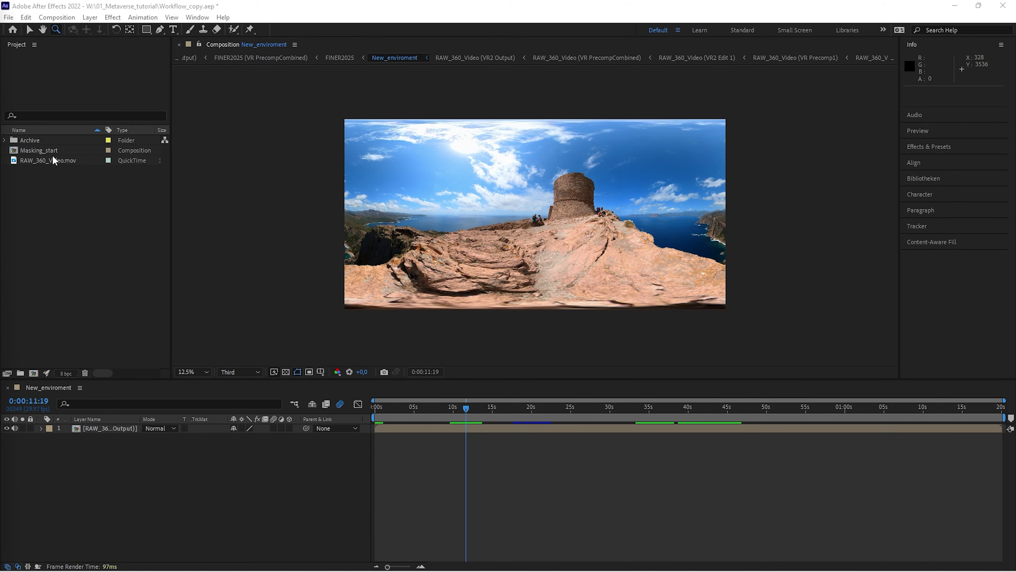
Create a composition from Masking_start with RAW_360_Video.mov added, and zoom in on the frame.
left_click_drag(47, 151, 35, 374)
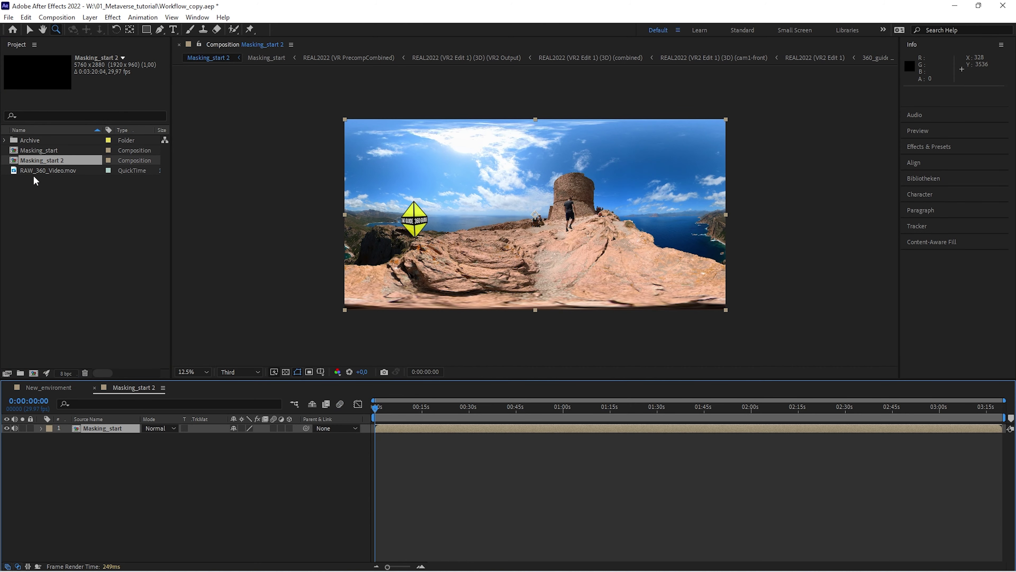
left_click_drag(35, 171, 104, 428)
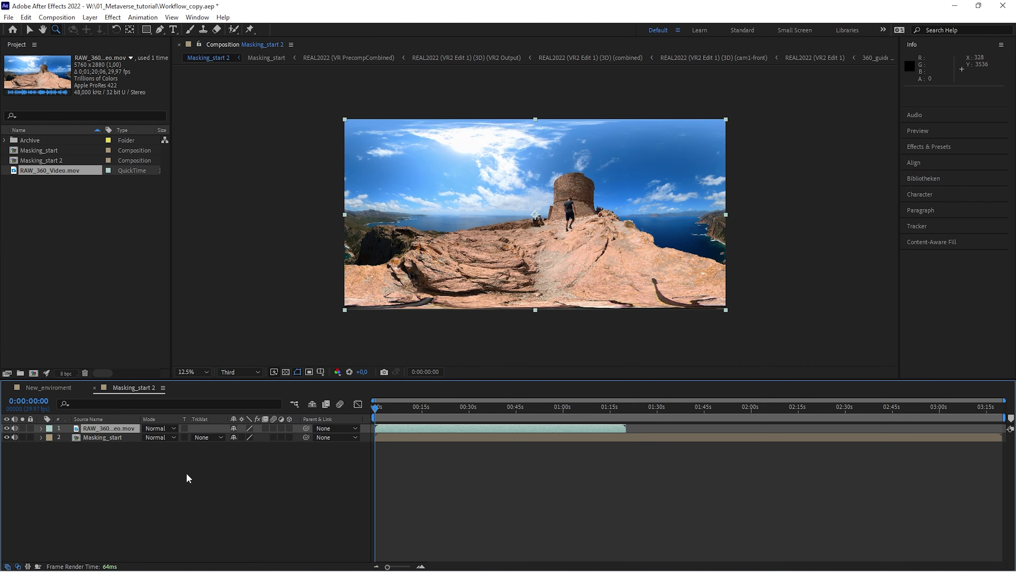
key("v")
key("period")
key("period")
key("period")
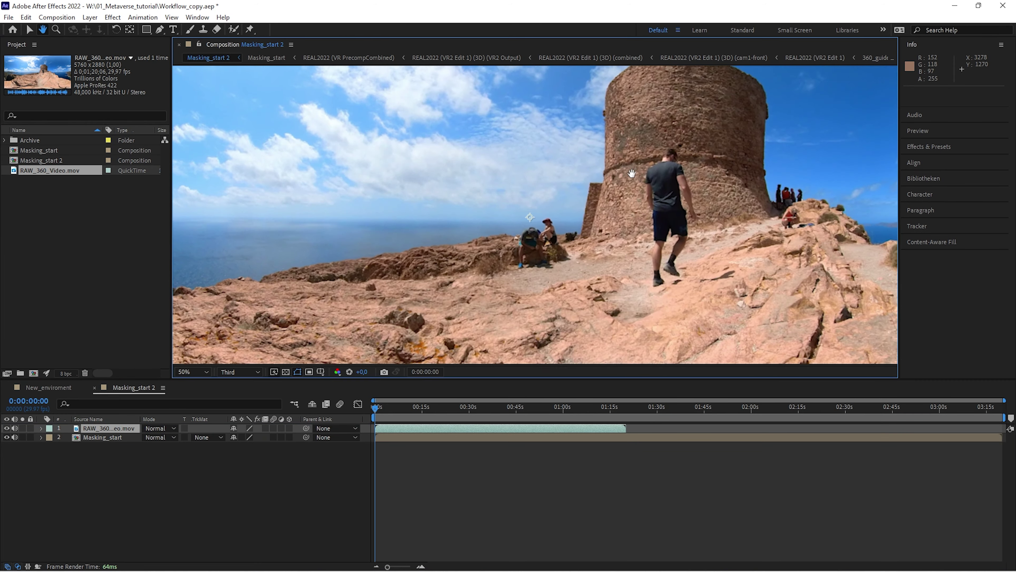
Trace a closed Pen tool mask around the tower, then zoom back out.
left_click(160, 29)
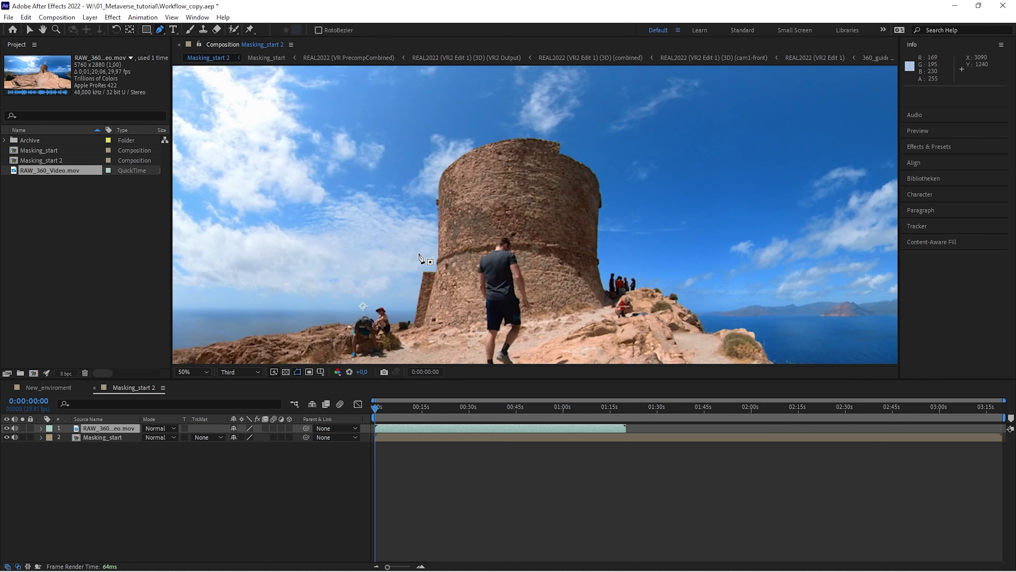
left_click(432, 284)
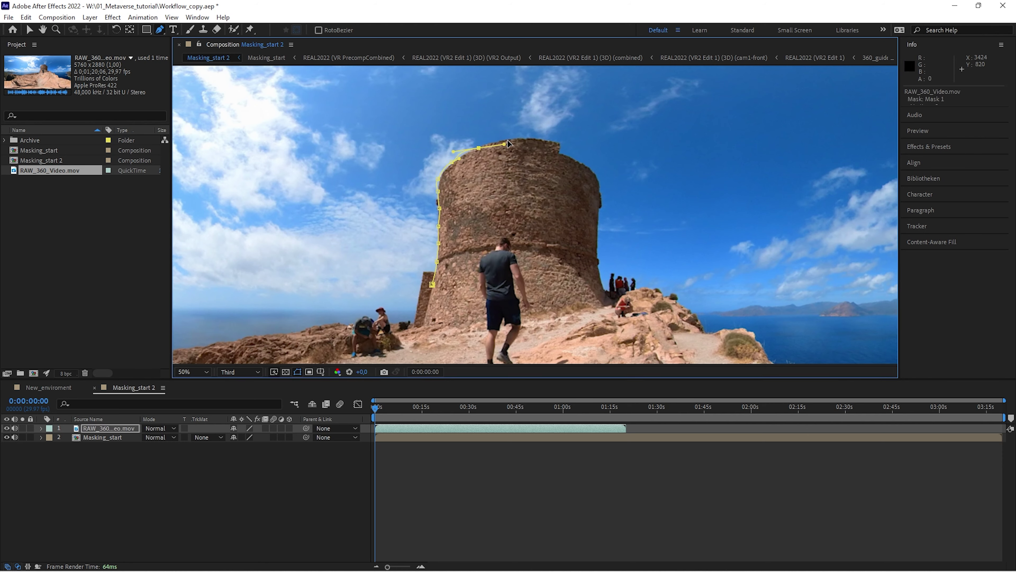
left_click_drag(507, 140, 512, 142)
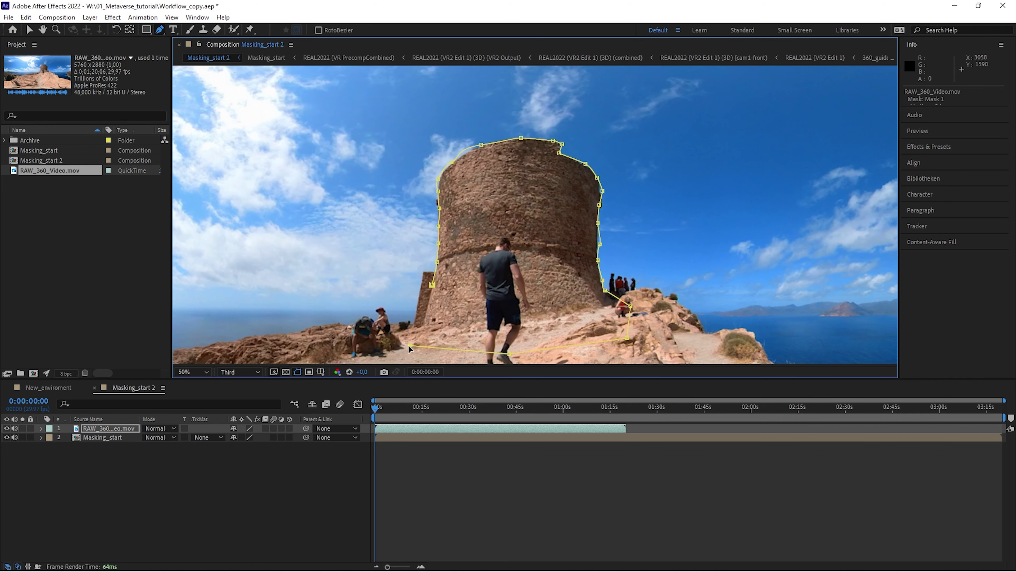
left_click(432, 285)
key("v")
key("comma")
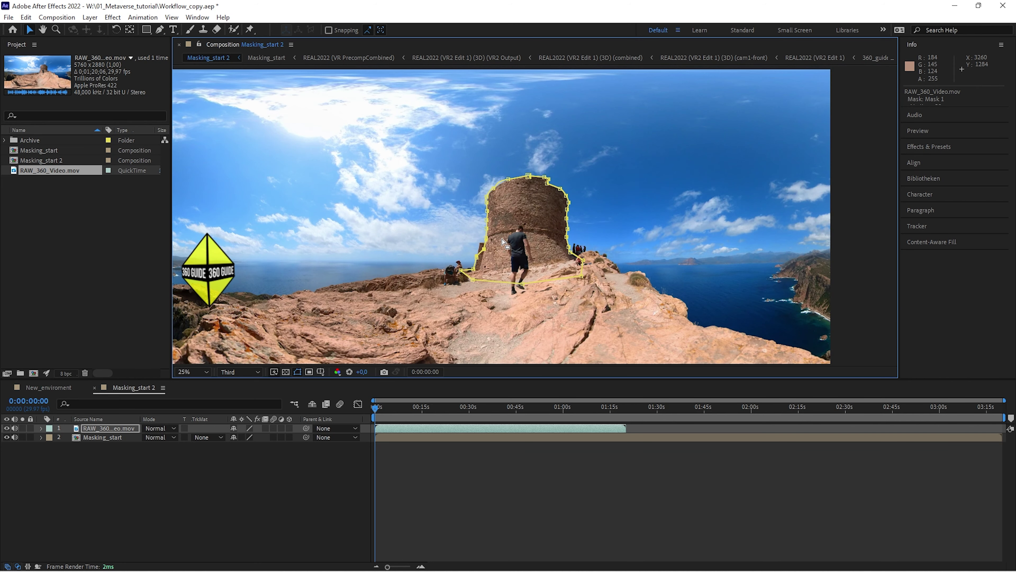
Deselect the masked layer, then tilt the Insta360 Studio view of 49_360_Animation_FIN.mp4 downward.
left_click(330, 480)
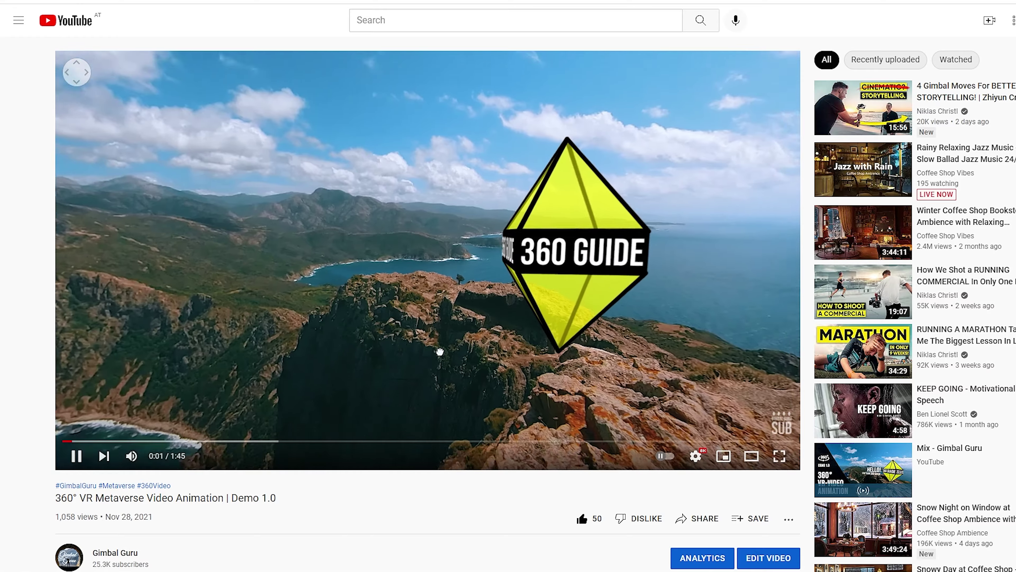
left_click_drag(440, 352, 415, 323)
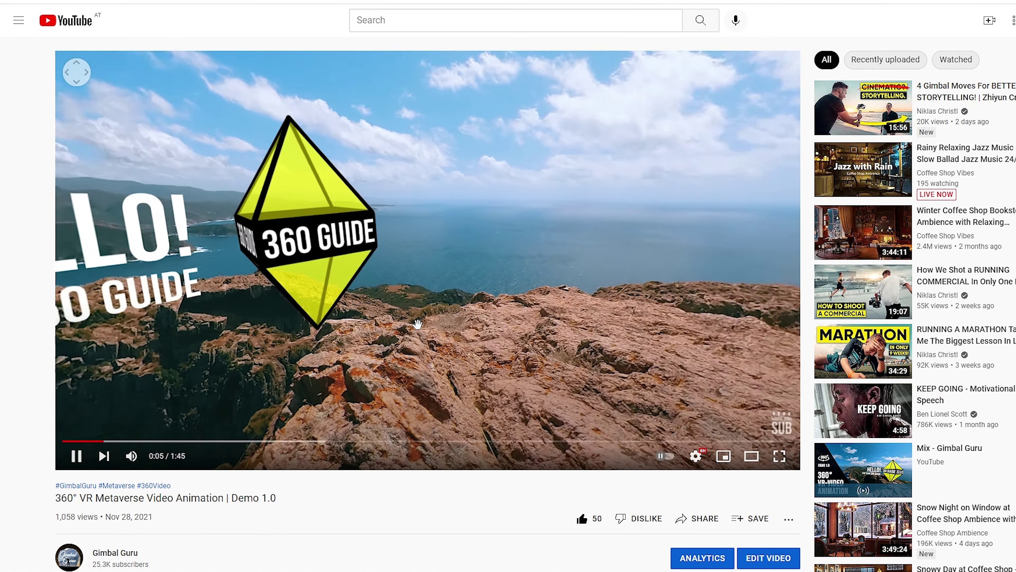